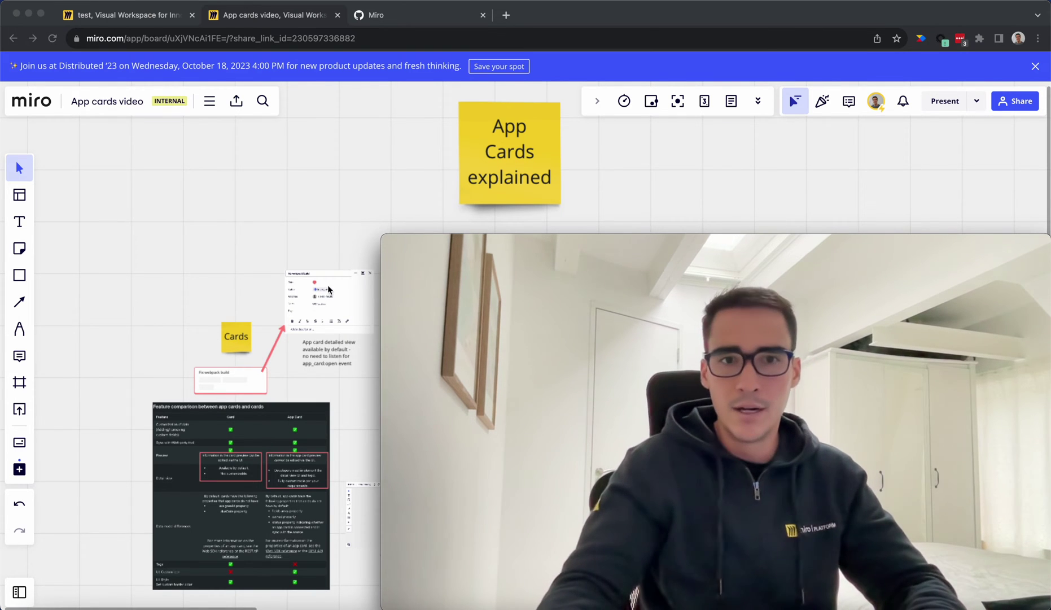
Delete the app card in the Developer team area, check the GitHub board, and return to the test board.
mouse_move(385, 235)
left_click_drag(385, 235, 791, 464)
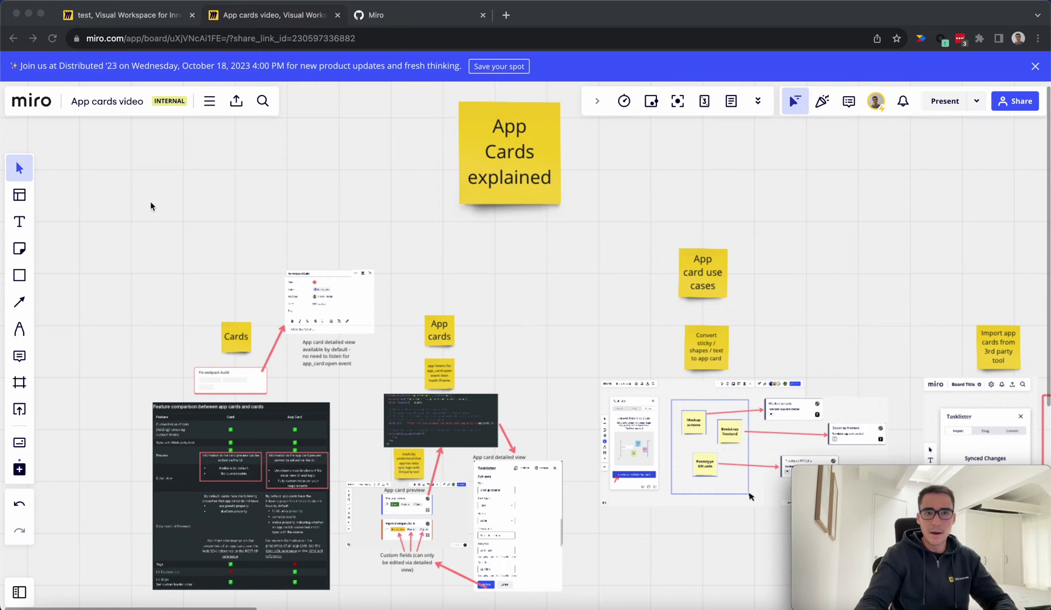
left_click(164, 17)
left_click(535, 410)
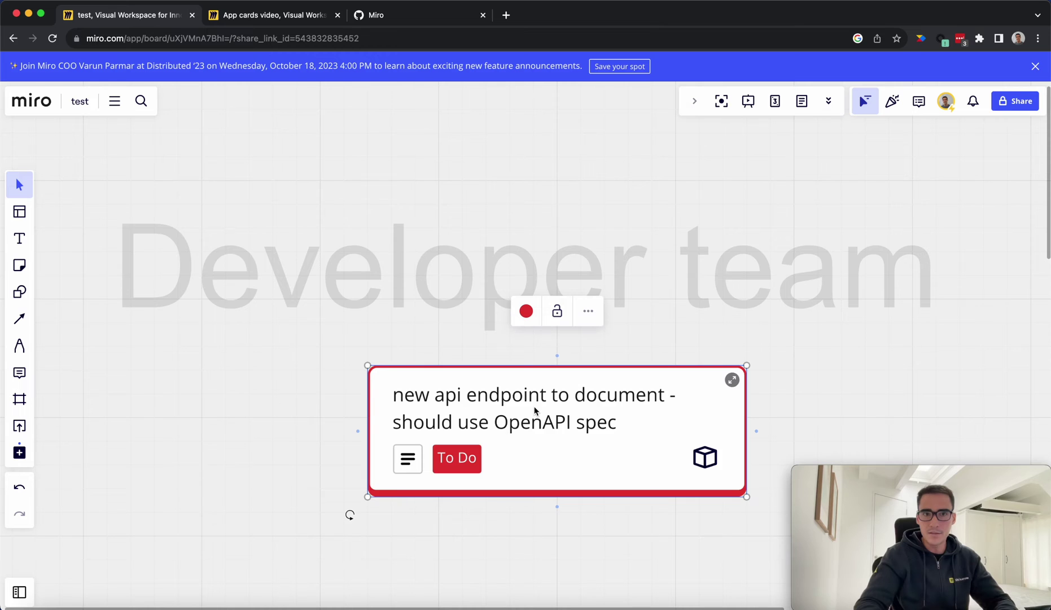
key("Delete")
left_click(421, 17)
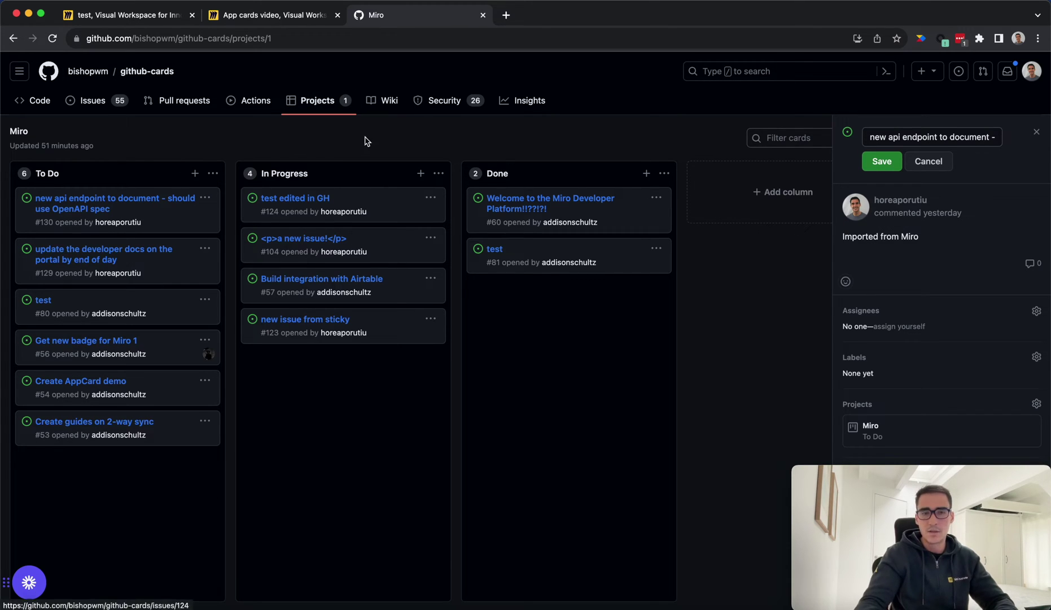
left_click(153, 21)
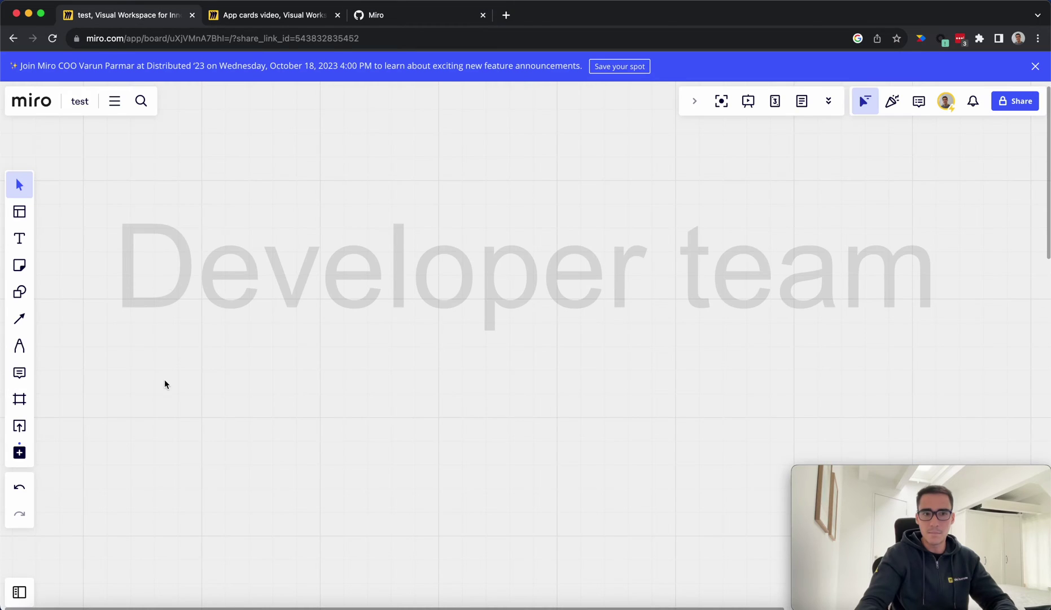
Import the GitHub issue 'new api endpoint to document - should use OpenAPI spec' via GitHub App Cards.
left_click(22, 452)
type("gi")
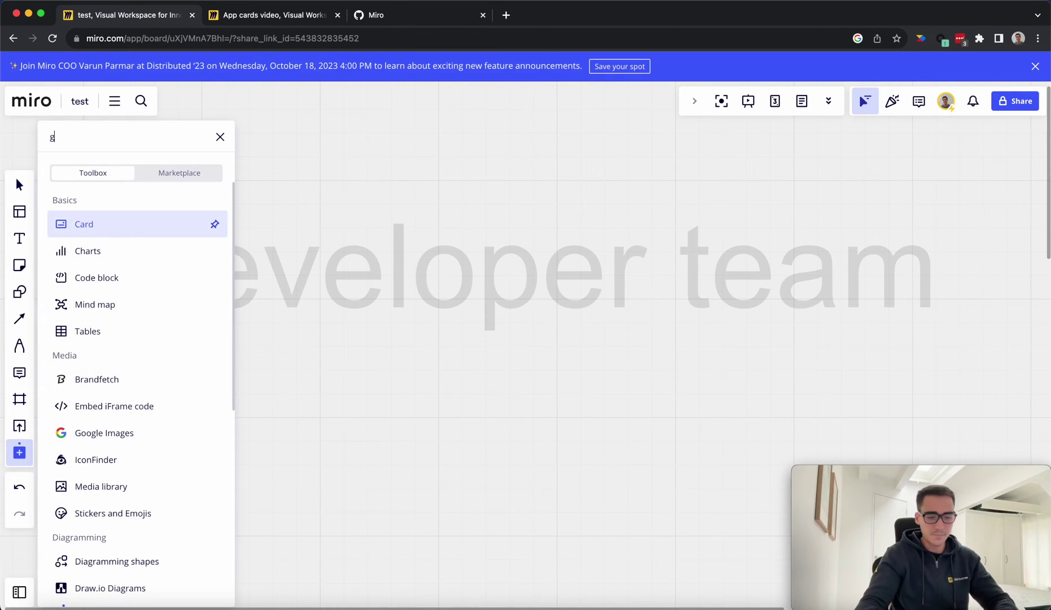
left_click(151, 222)
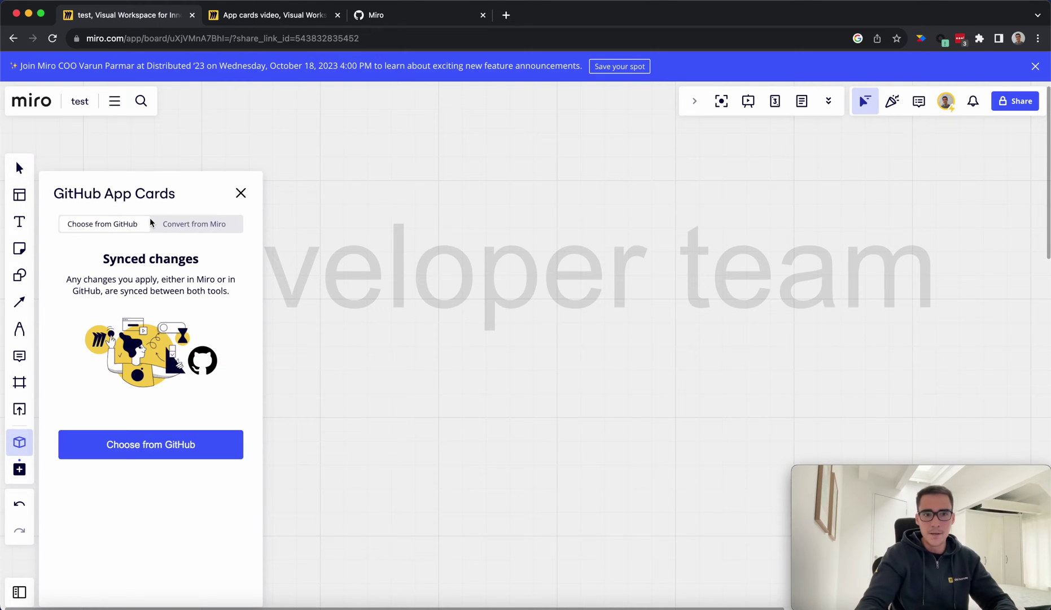
left_click(148, 450)
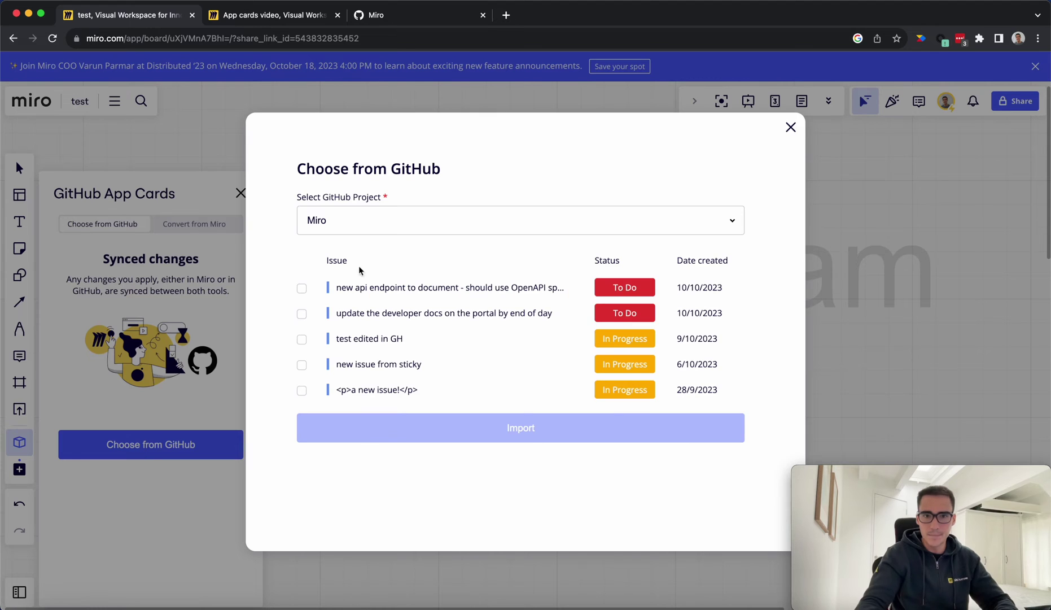
left_click(302, 289)
left_click(525, 429)
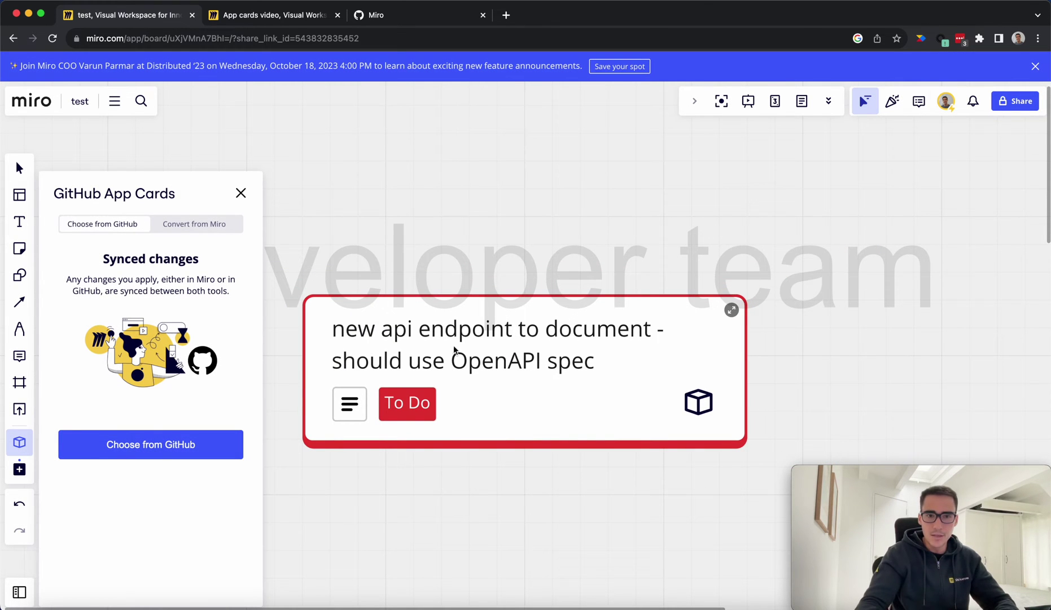
left_click(730, 310)
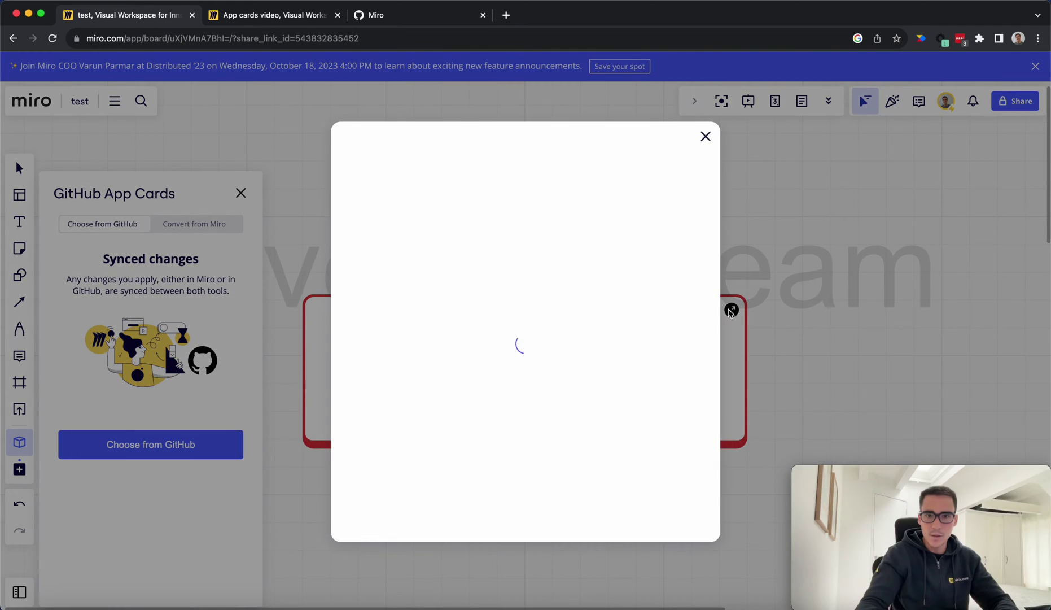
Change 'api' to 'API' in the card's title and save it.
left_click(588, 354)
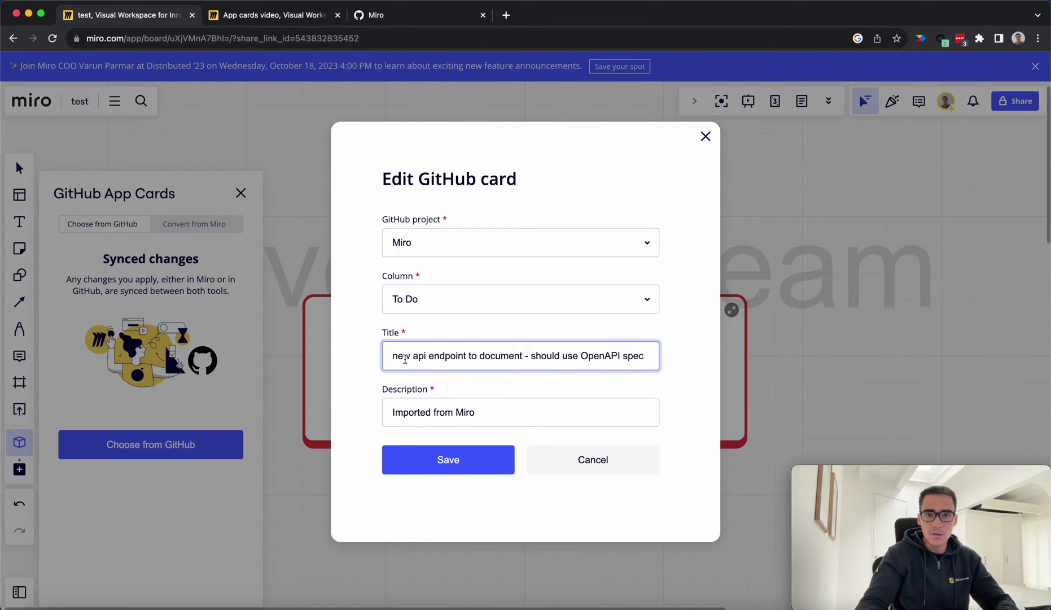
double_click(417, 356)
type("API")
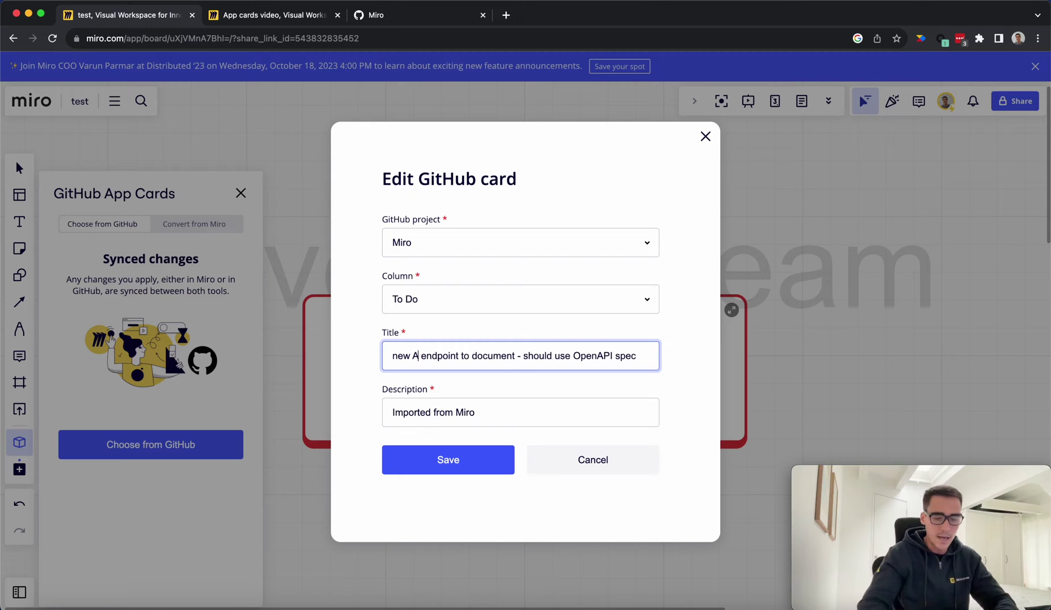
left_click(452, 460)
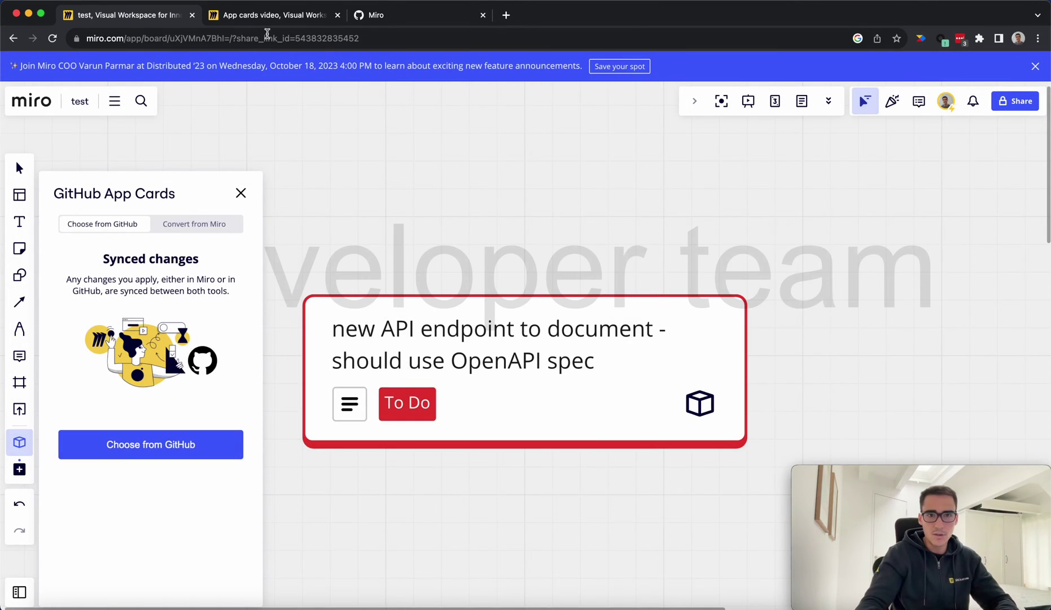
left_click(373, 15)
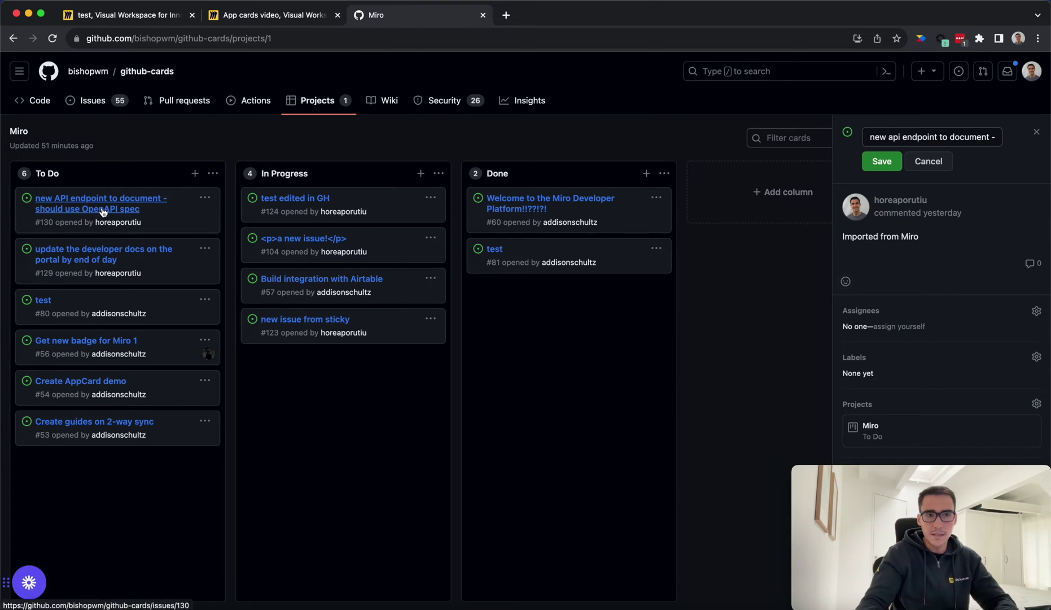
Shorten GitHub issue #130's title to 'new API endpoint to document' and save.
key("Escape")
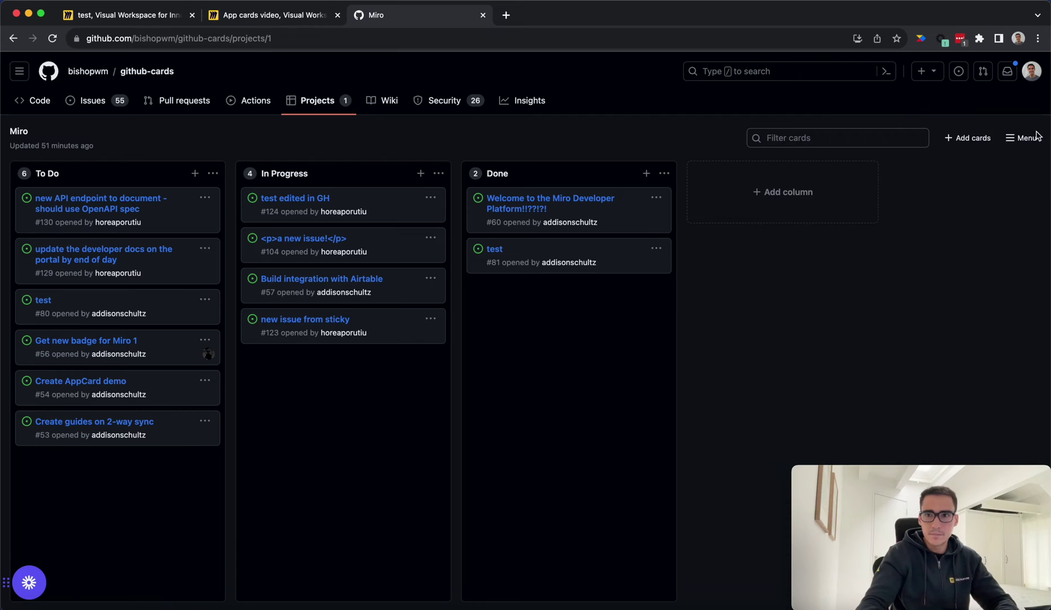
left_click(129, 199)
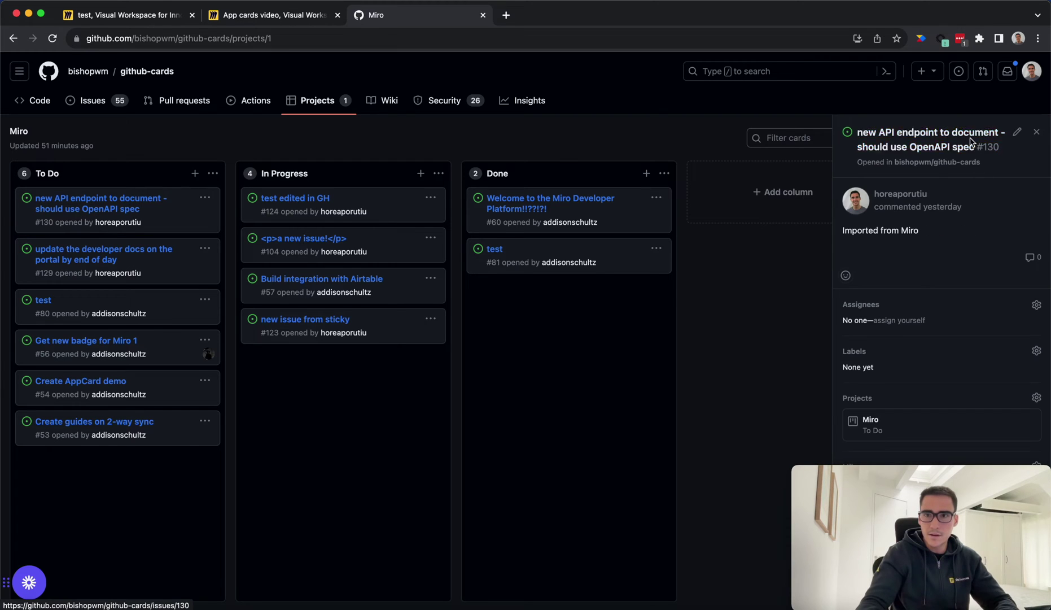
left_click(1018, 135)
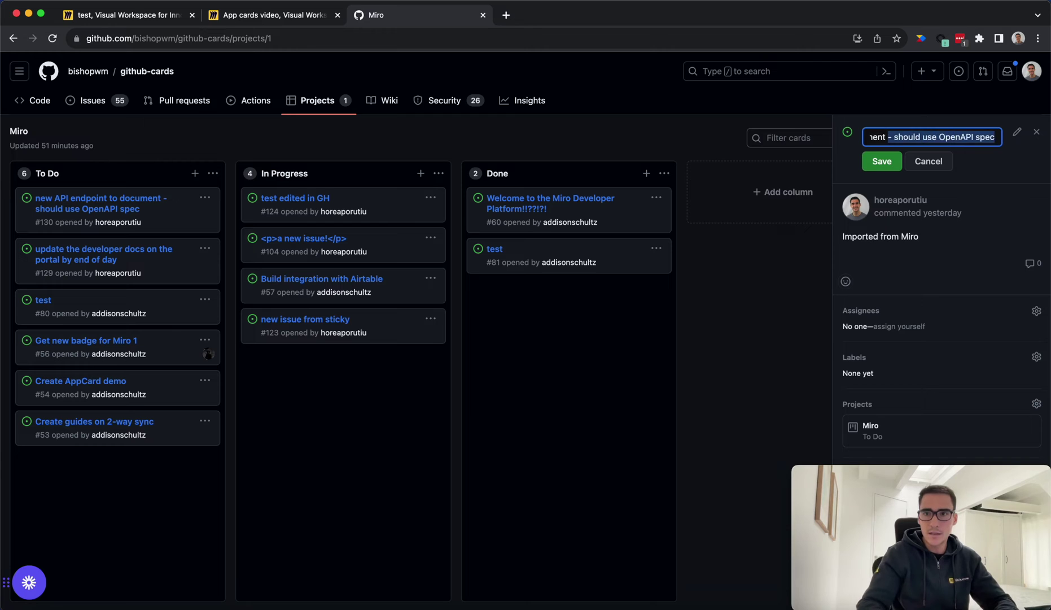
left_click(897, 162)
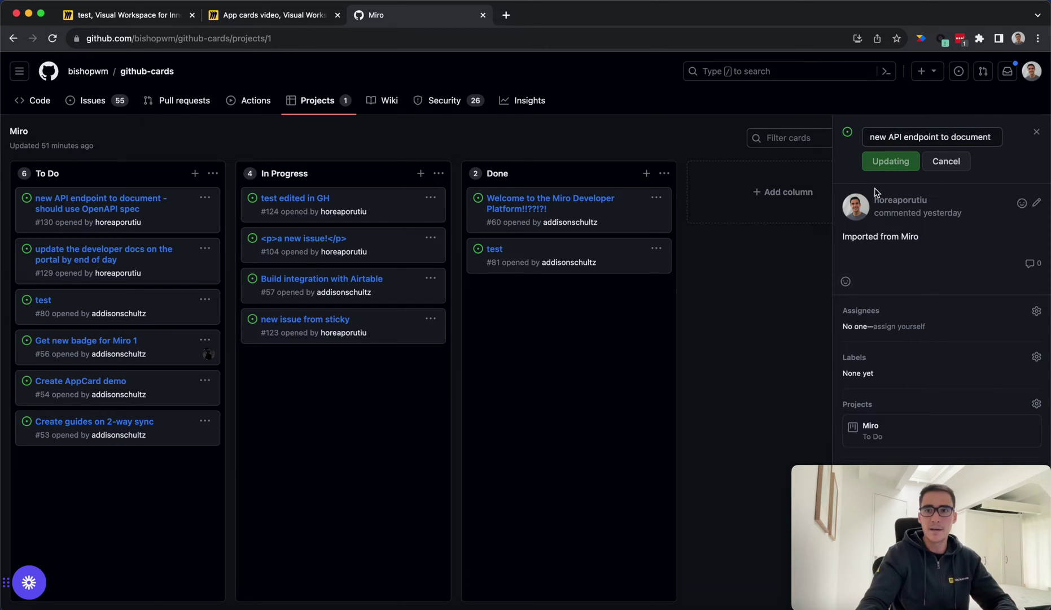
left_click(274, 21)
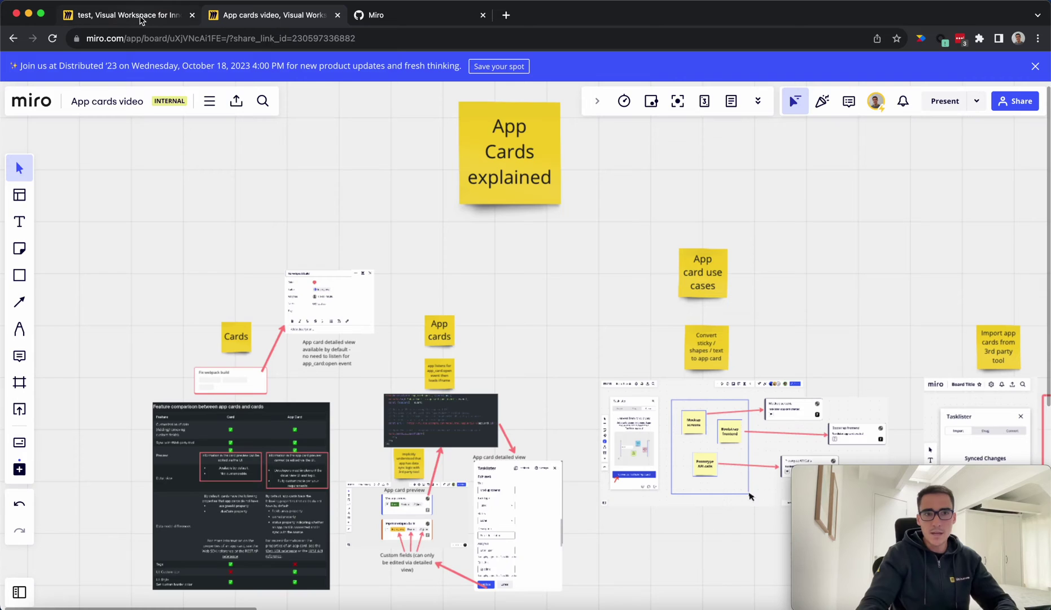
Go back to the test board and confirm the card reads 'new API endpoint to document'.
left_click(141, 18)
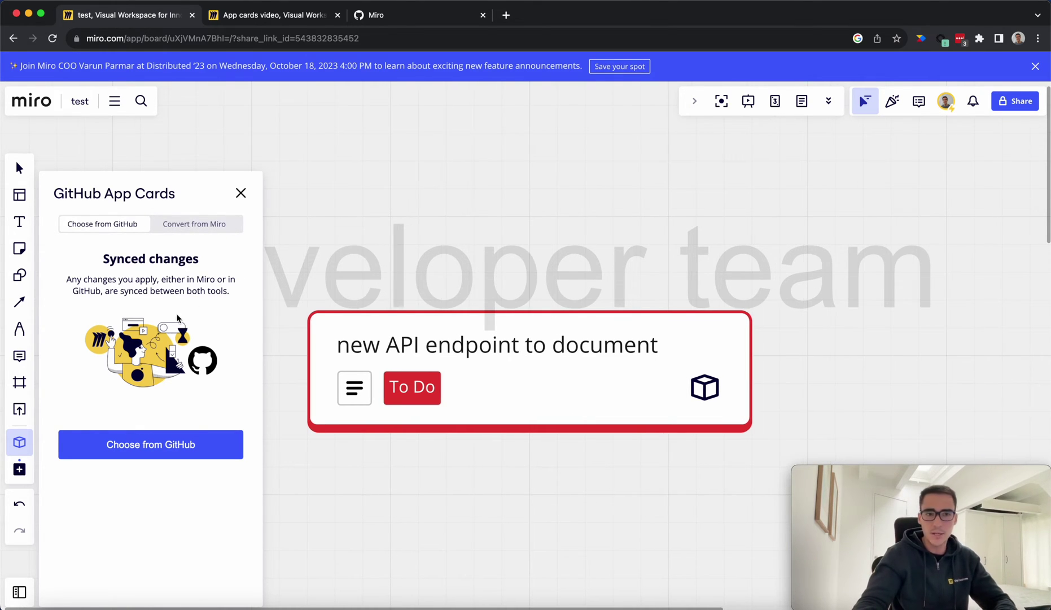
left_click(20, 249)
Add a sticky note reading 'add in API endpoint examples' above the app card.
left_click(513, 243)
type("ad")
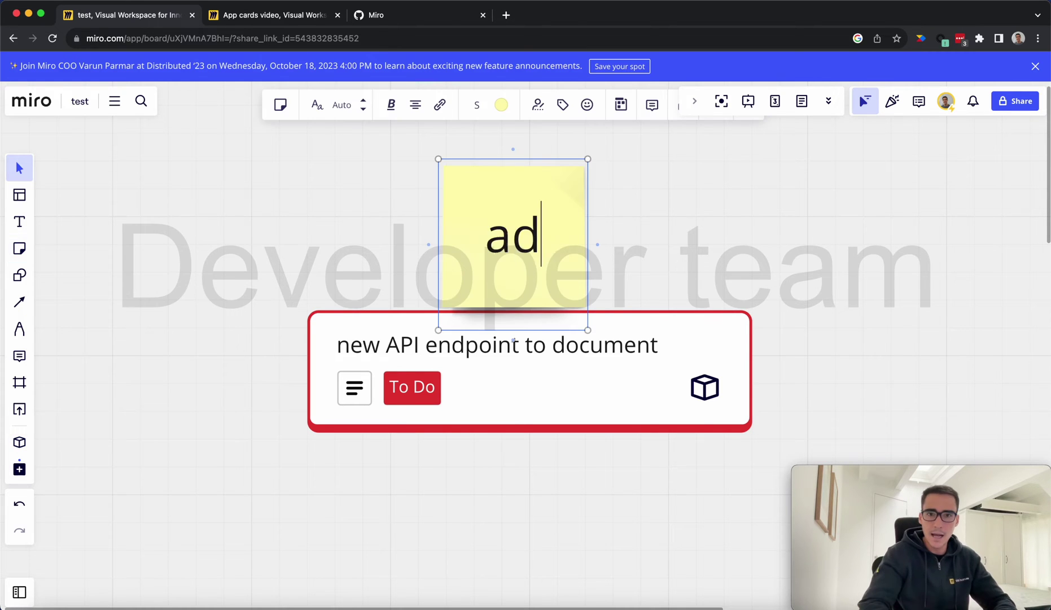
type("d in API endpoint examples")
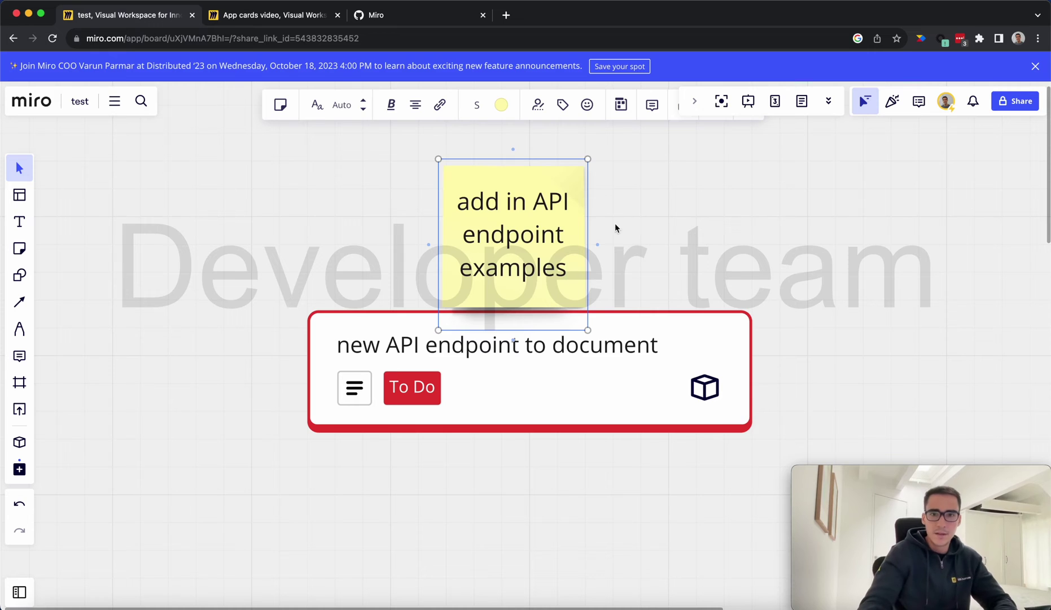
left_click(618, 254)
Convert the new sticky note into a GitHub card using GitHub App Cards.
left_click(20, 442)
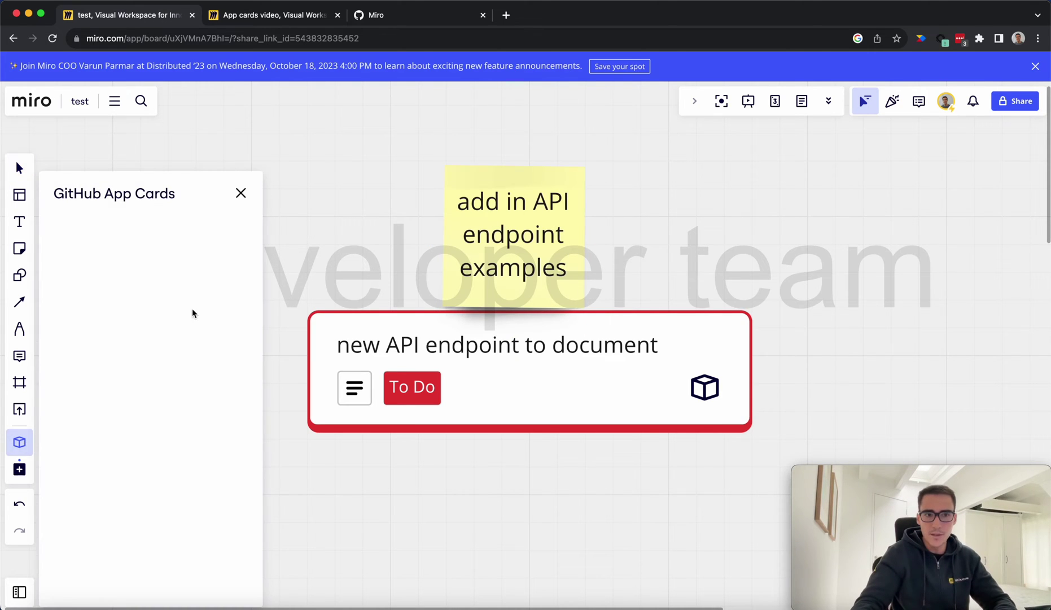
left_click(226, 227)
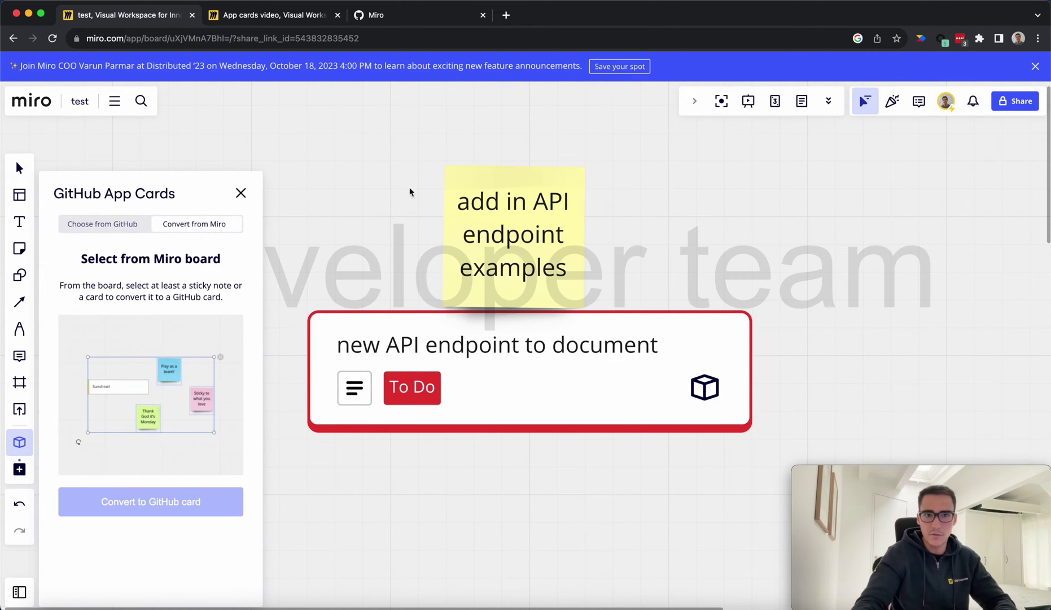
left_click(540, 275)
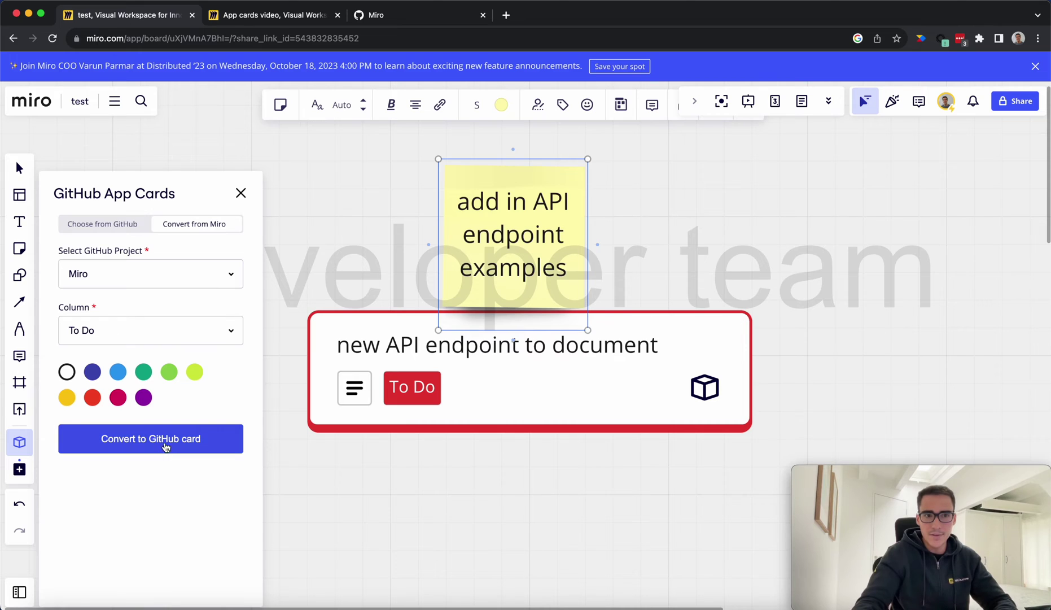
left_click(415, 22)
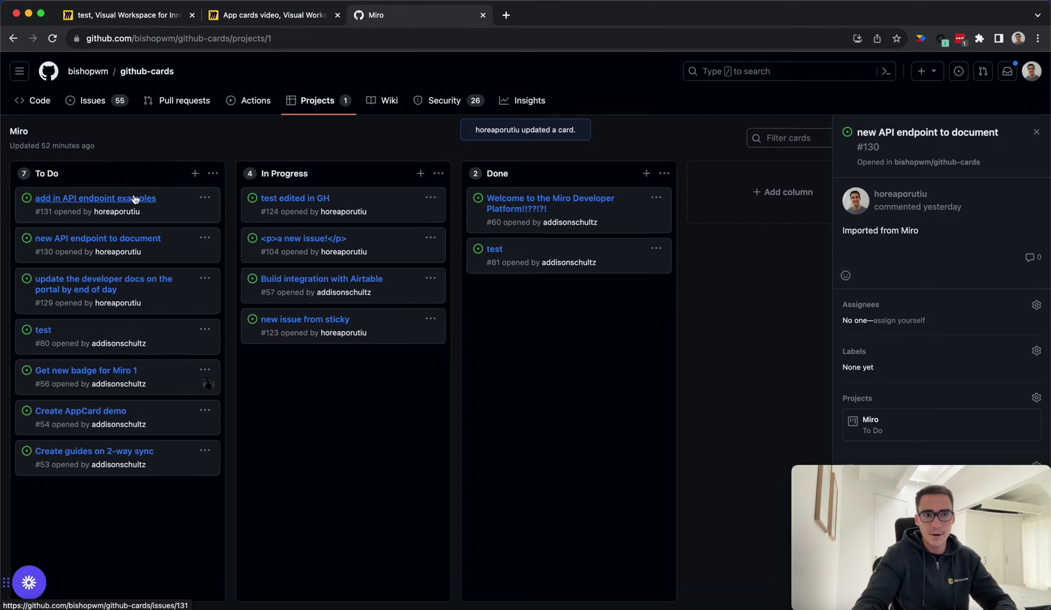
Append ' - use Postman' to GitHub issue #131's title and save it.
left_click(140, 199)
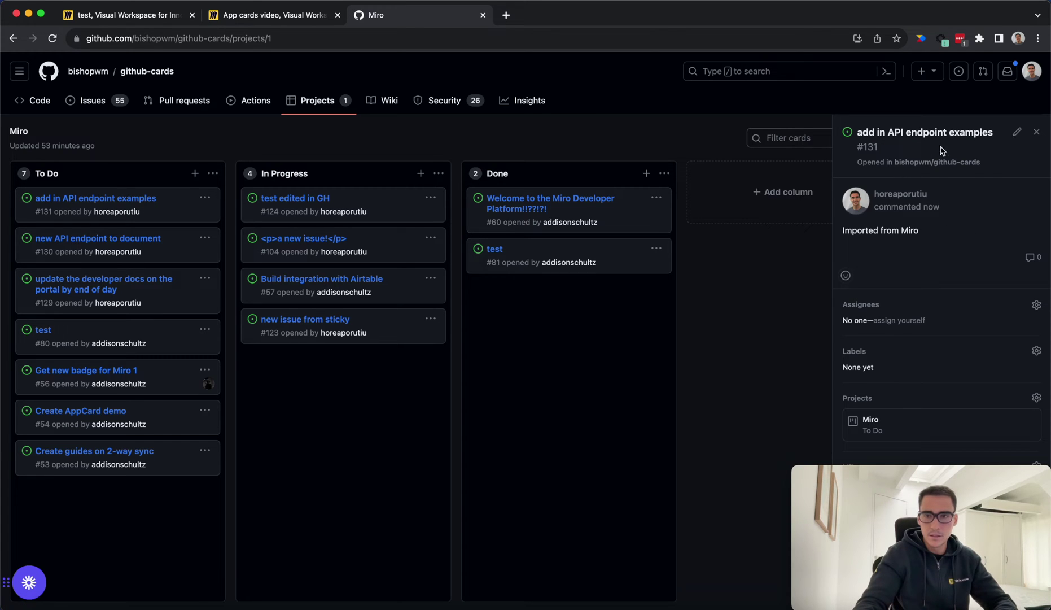
left_click(1016, 134)
type("- use Po")
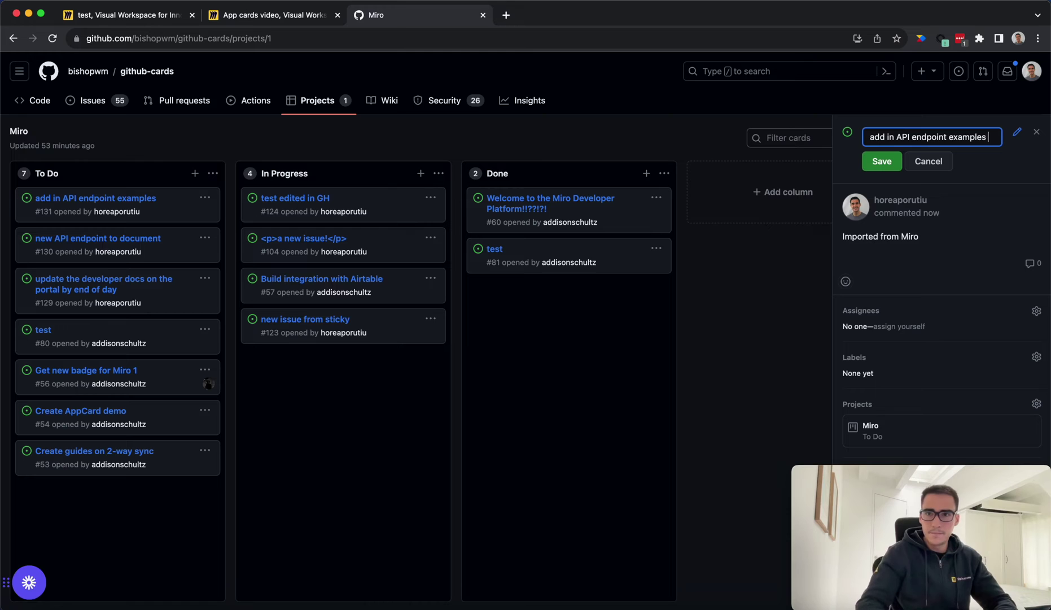
type("stman")
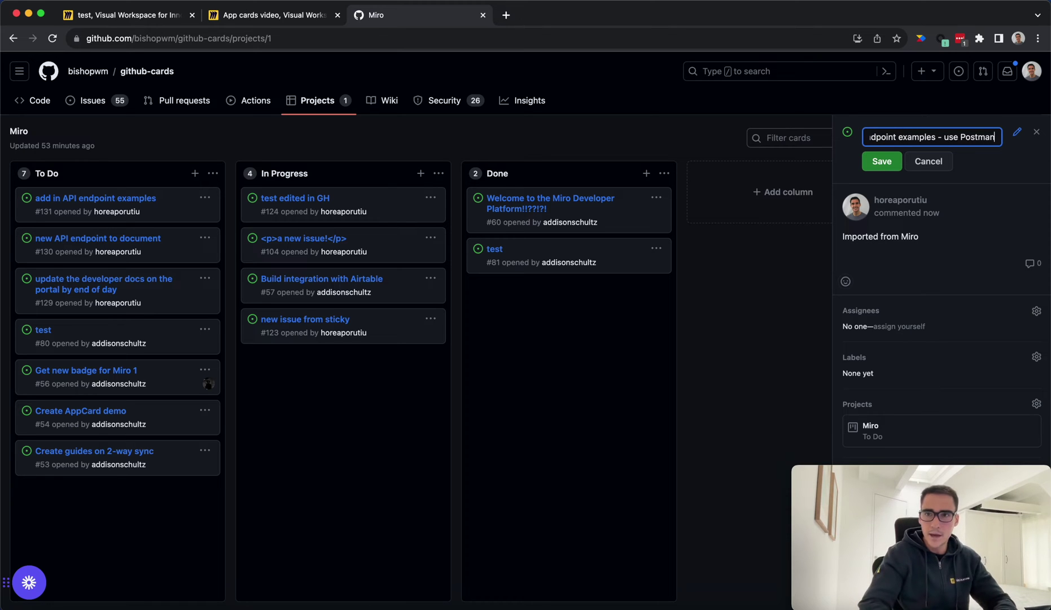
left_click(896, 160)
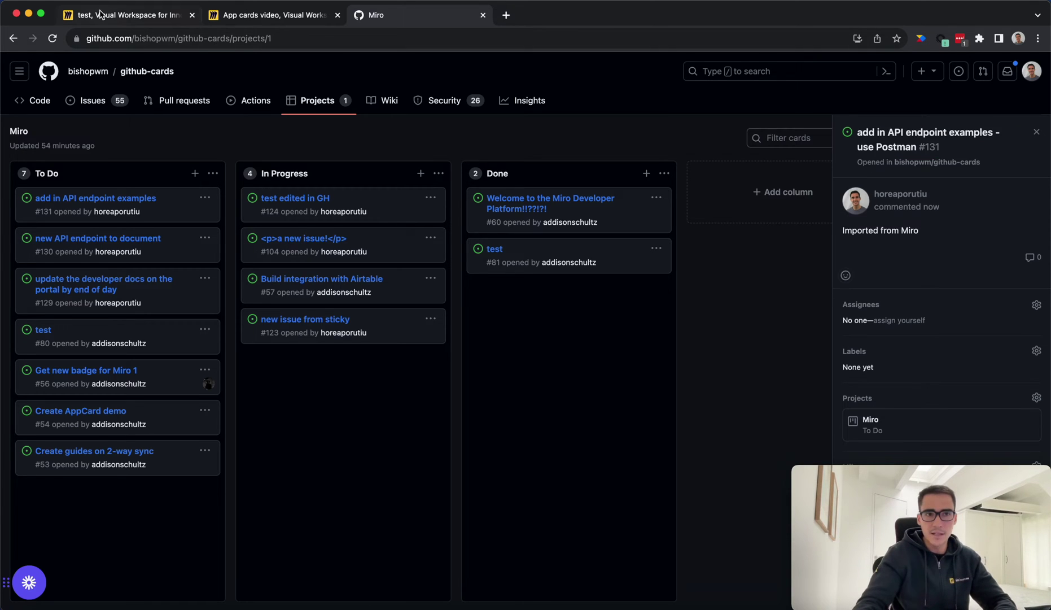
left_click(170, 15)
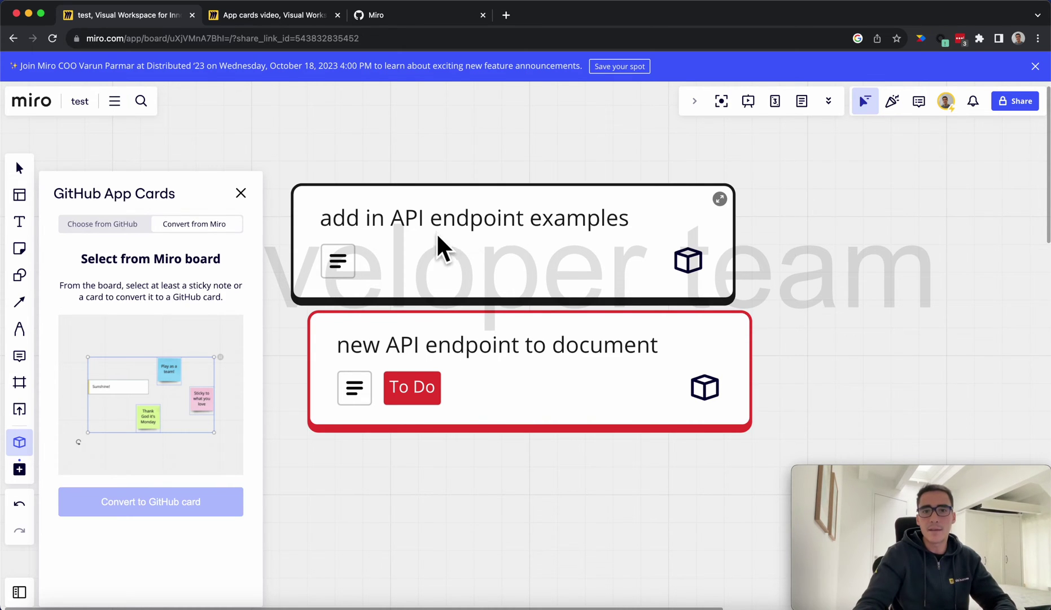
Extend the top Miro card's title with ' - use Postman' and drag it above the red card.
left_click(591, 237)
type("- use")
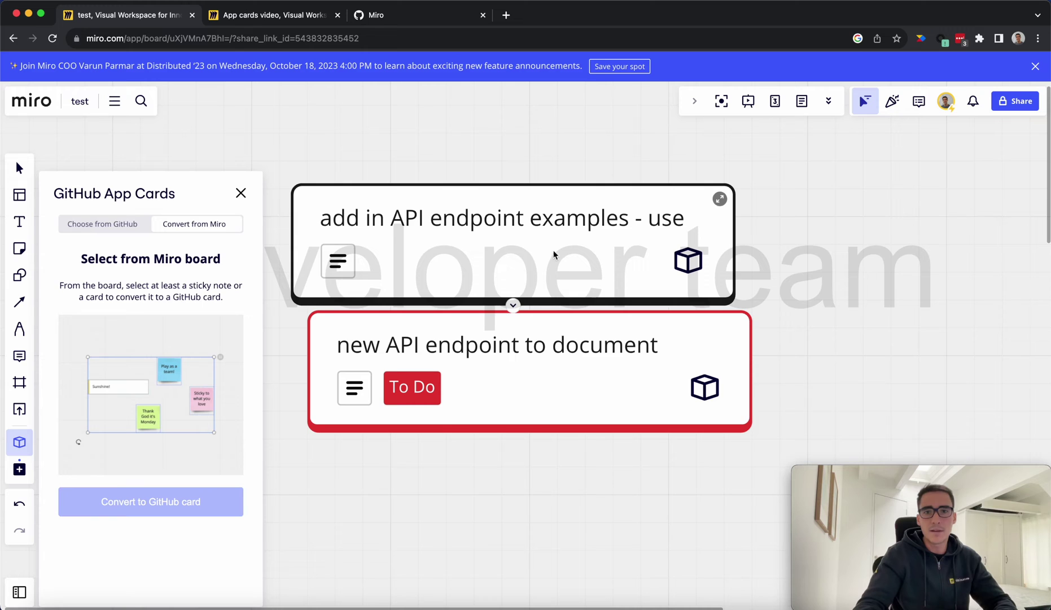
type(" Postman")
key("Escape")
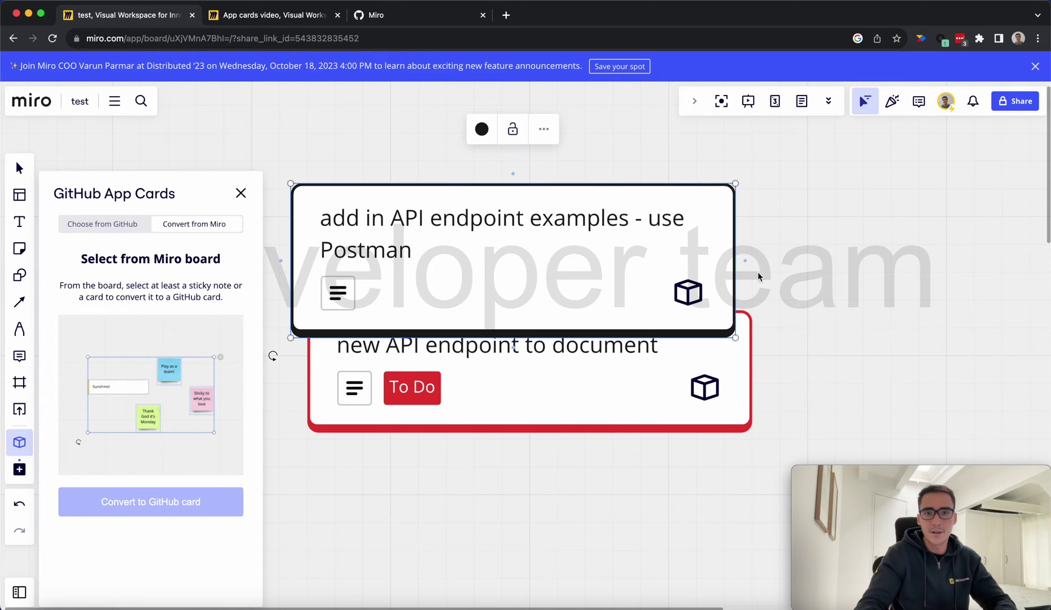
left_click_drag(669, 264, 688, 220)
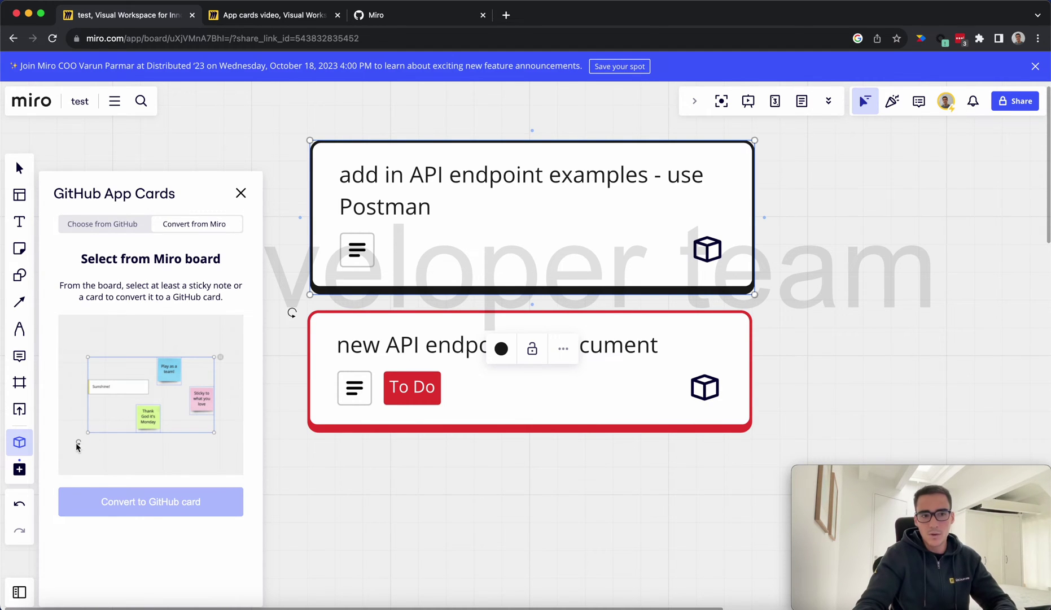
left_click(22, 468)
Add Jira issue DX-2379 as a Jira Cards app card on the App cards video board.
type("jira")
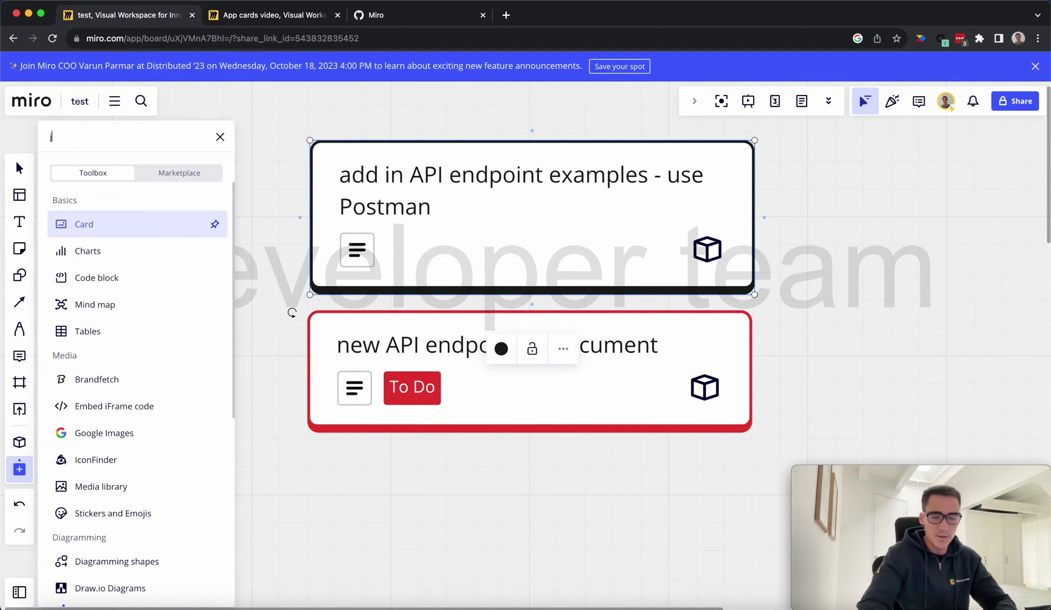
left_click(136, 209)
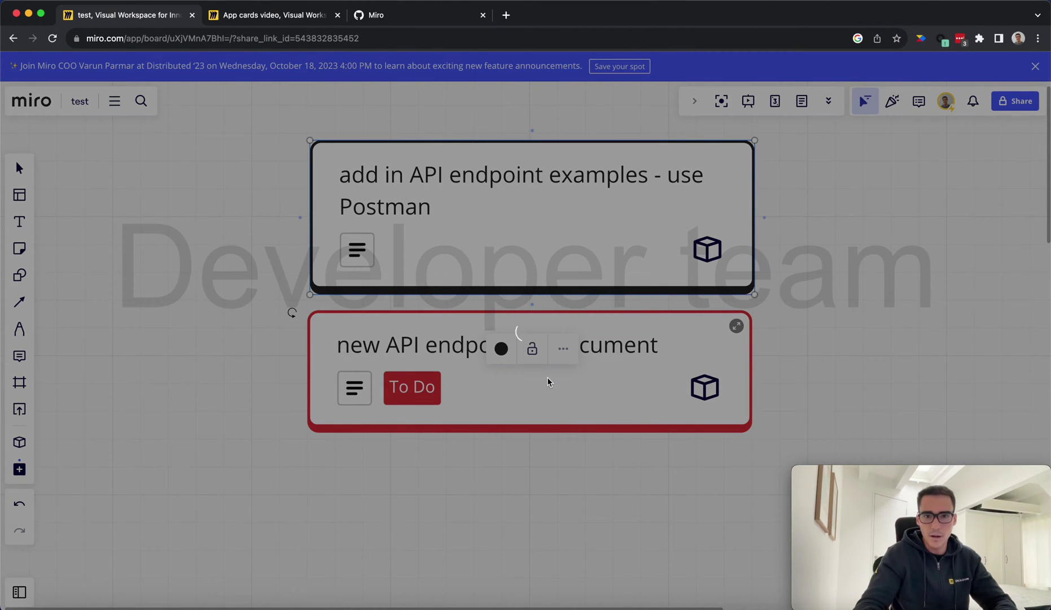
key("ctrl+Tab")
left_click(19, 469)
type("jira")
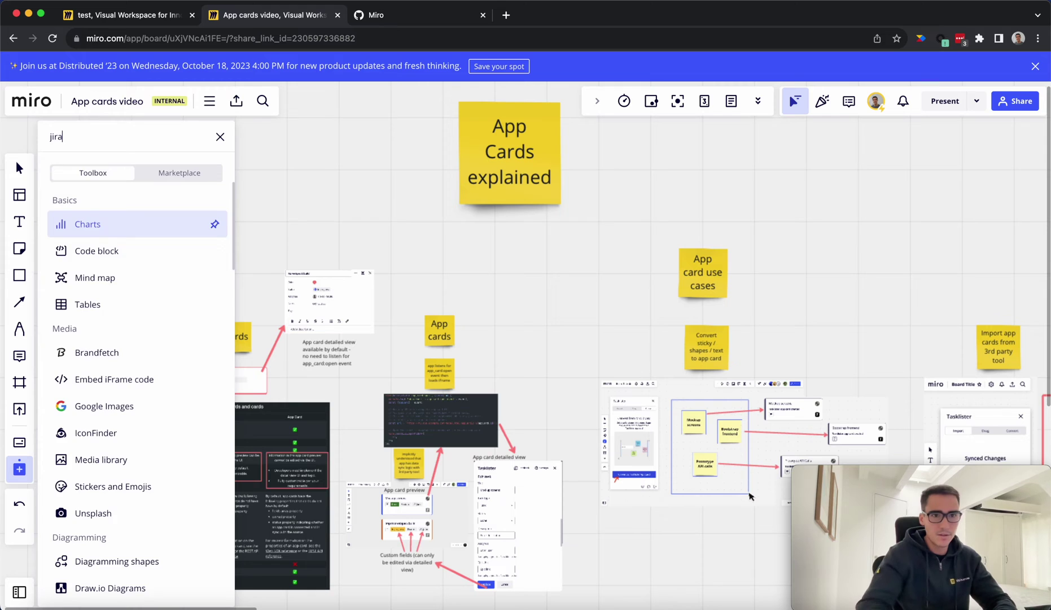
left_click(123, 195)
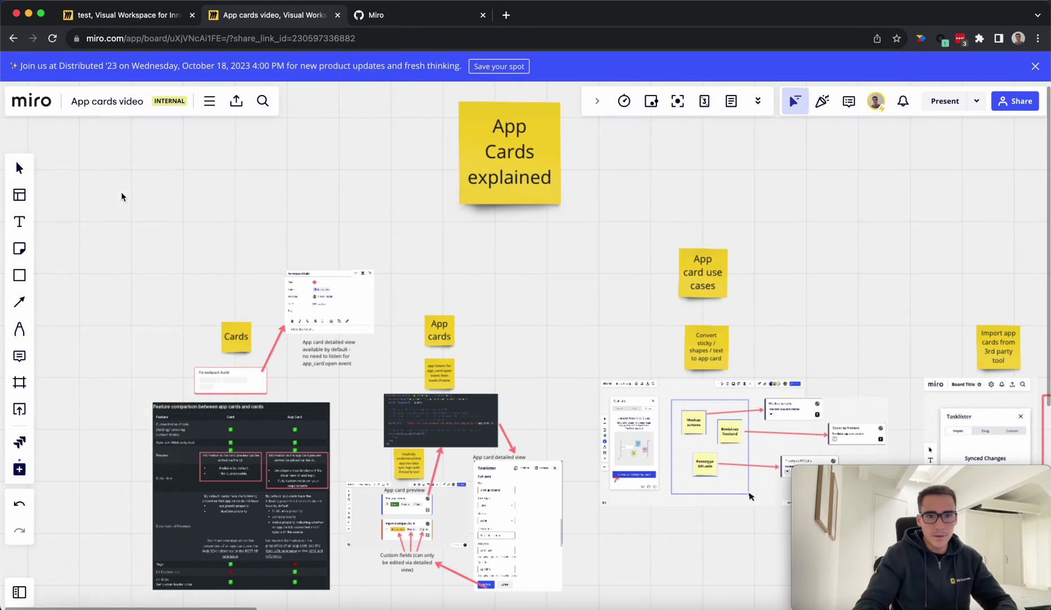
type("dx-2379")
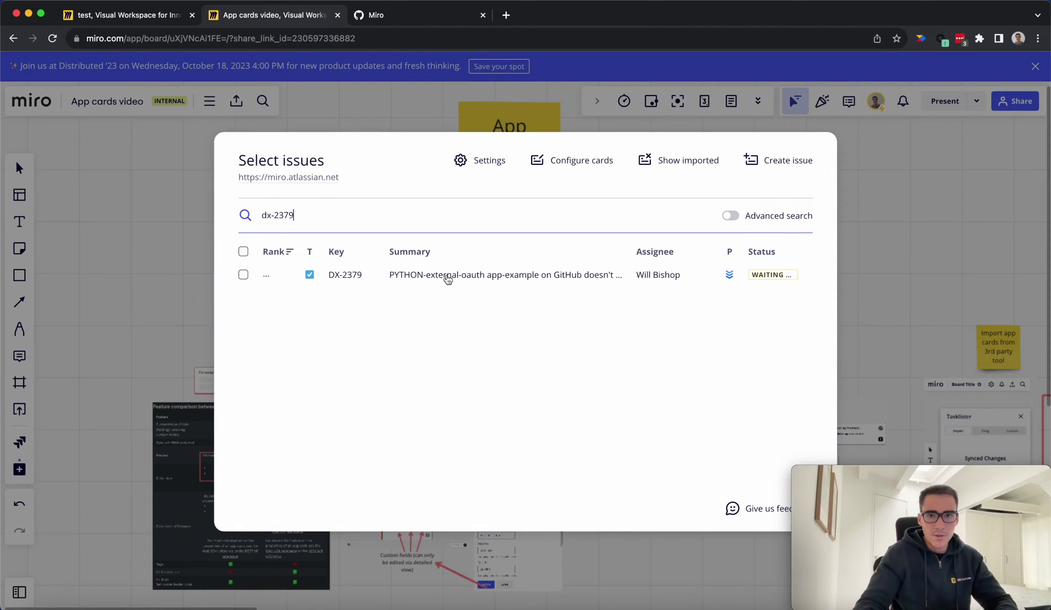
left_click(443, 279)
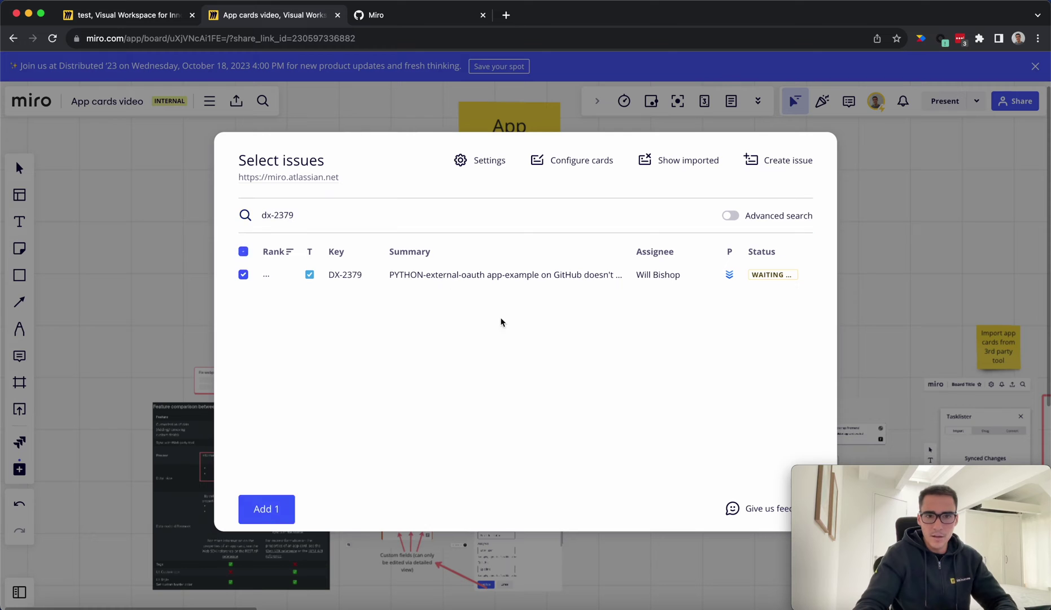
left_click(265, 508)
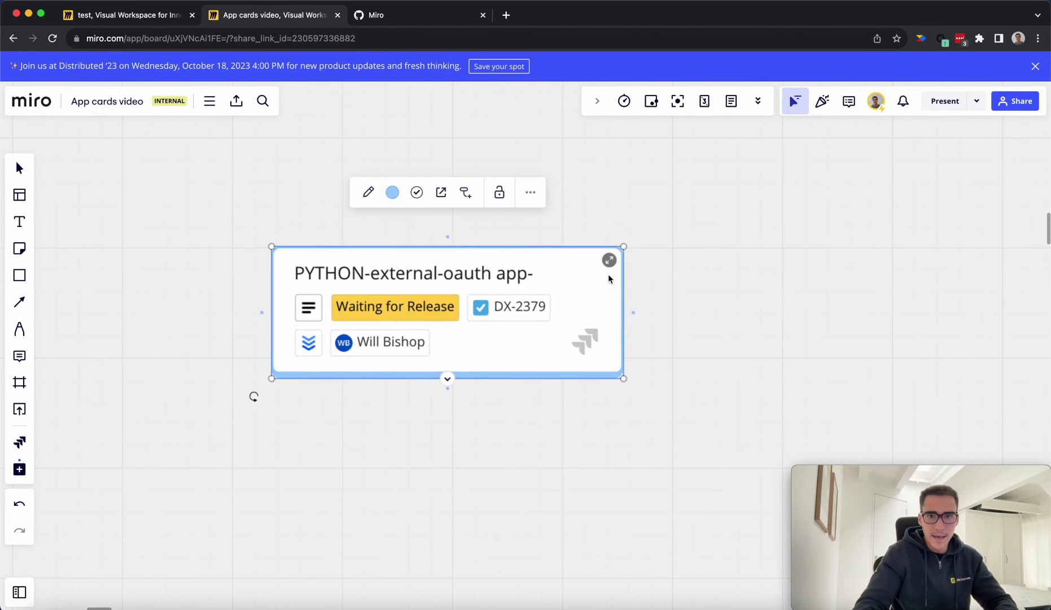
Open Jira issue DX-2379 in a new tab from the card's editor.
left_click(610, 260)
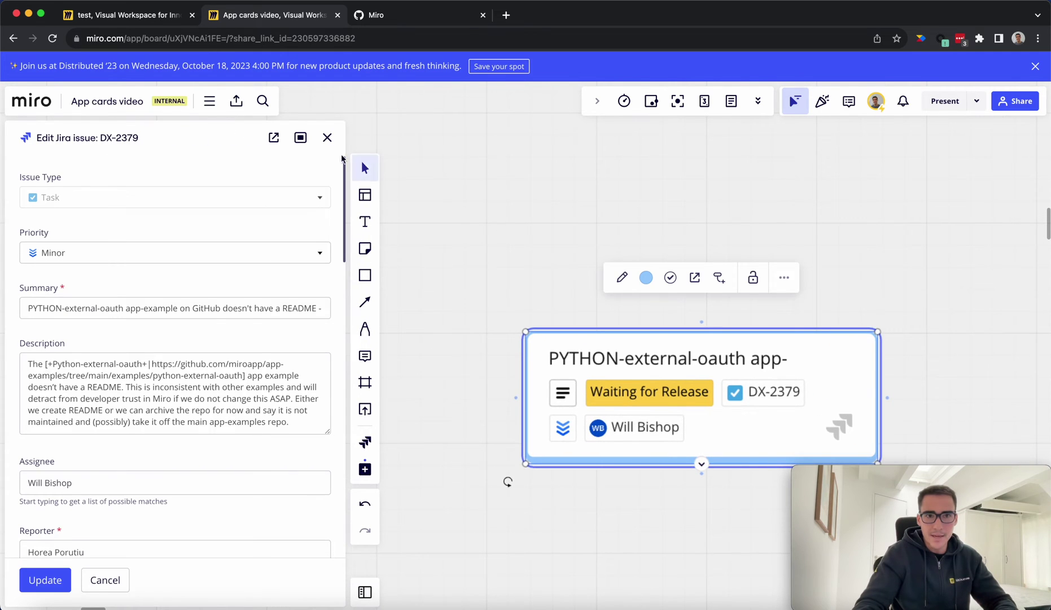
left_click(273, 137)
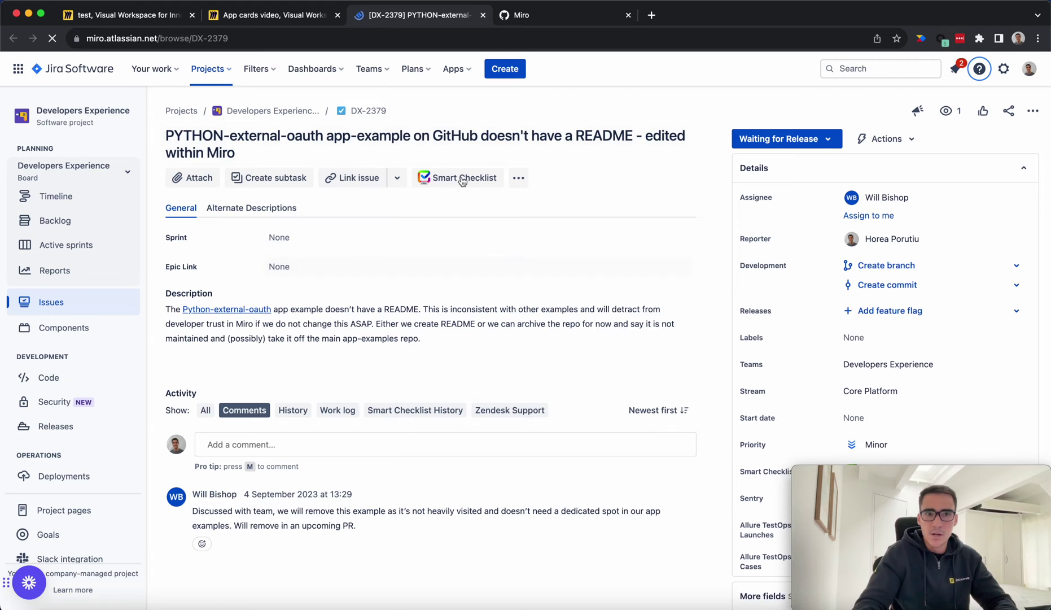
key("ctrl+shift+Tab")
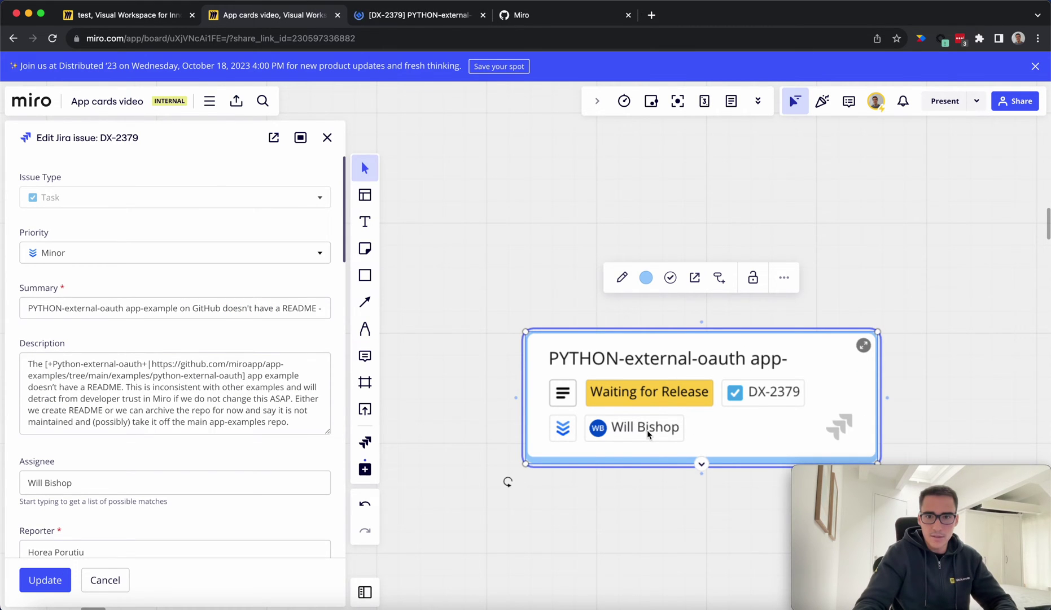
Reassign DX-2379 to a different person and update the issue in Jira.
left_click(105, 482)
key("super+a")
type("horea")
left_click(89, 530)
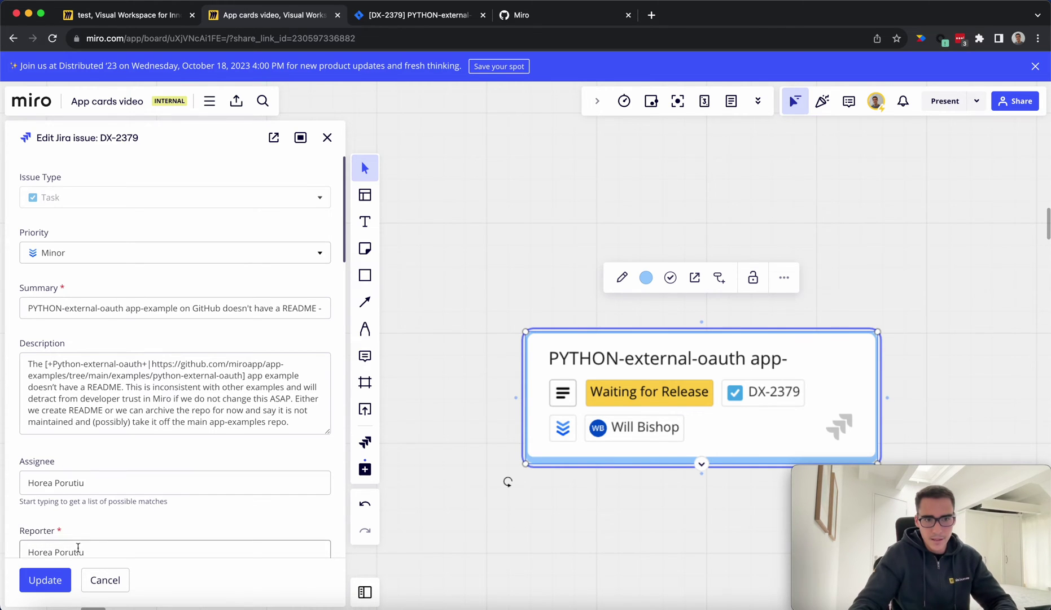
left_click(46, 579)
left_click(381, 16)
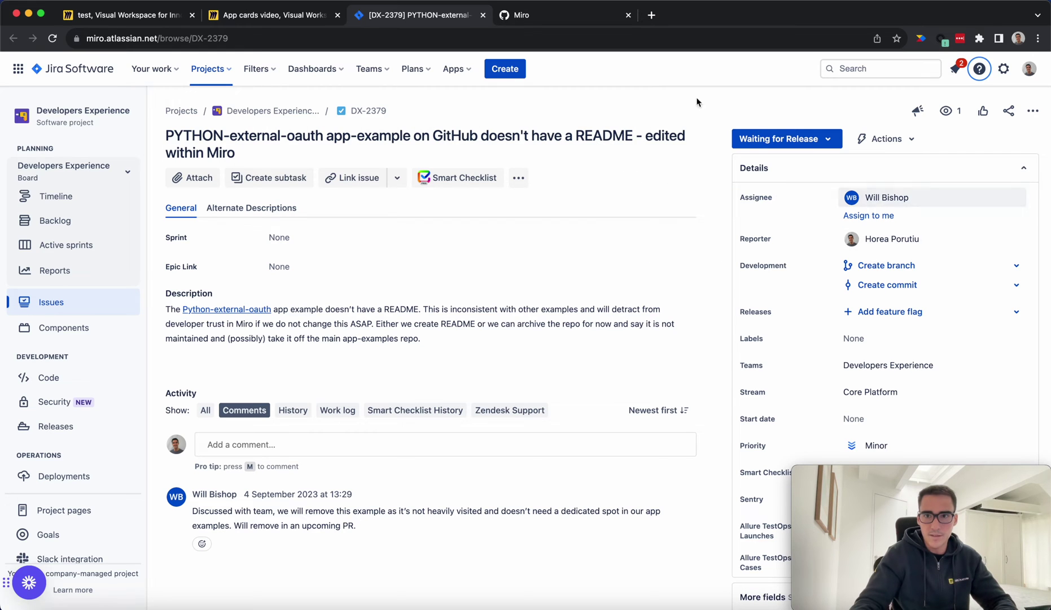
Reload Jira issue DX-2379 and change its title ending from 'edited within Miro' to 'edited within Jira'.
key("super+r")
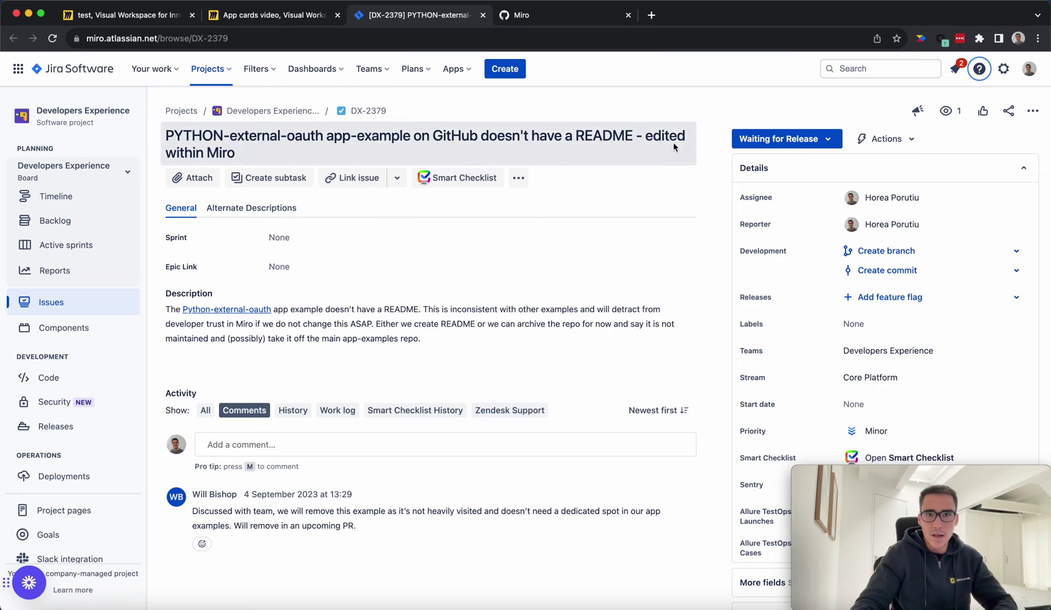
left_click(657, 135)
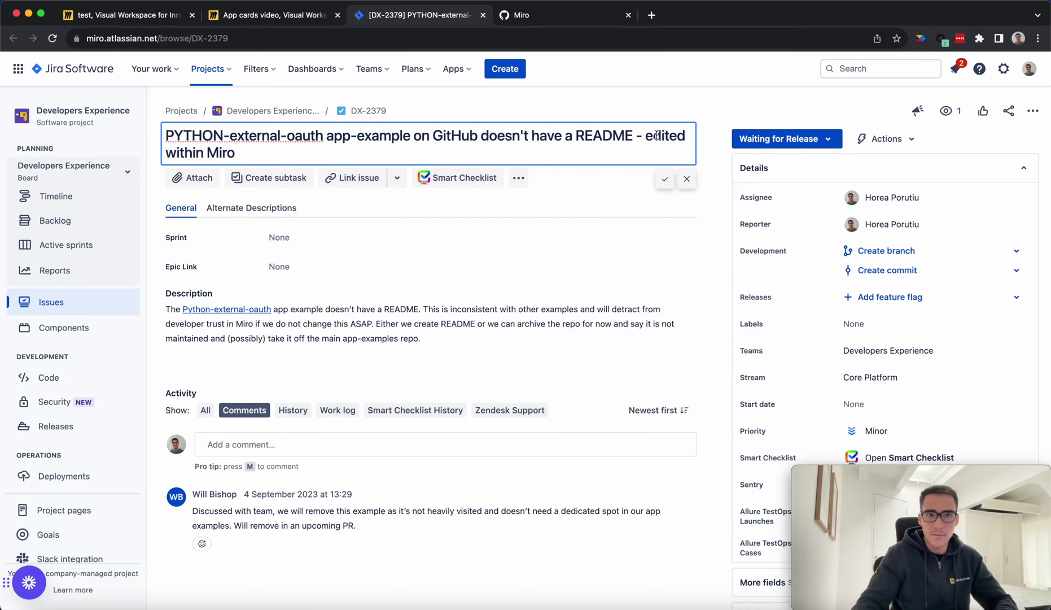
double_click(227, 154)
type("Jira")
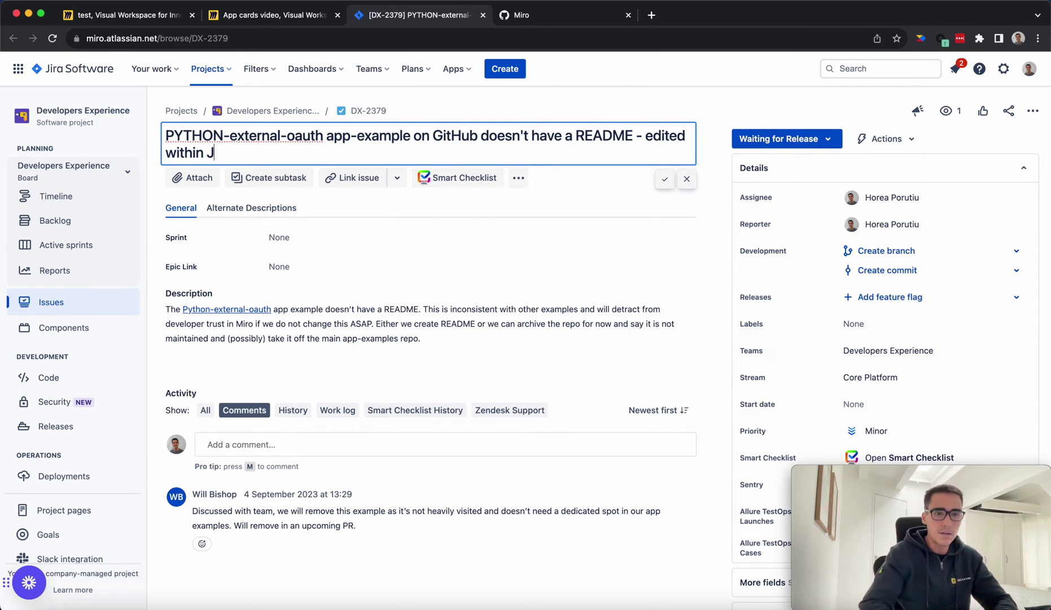
key("Return")
left_click(557, 17)
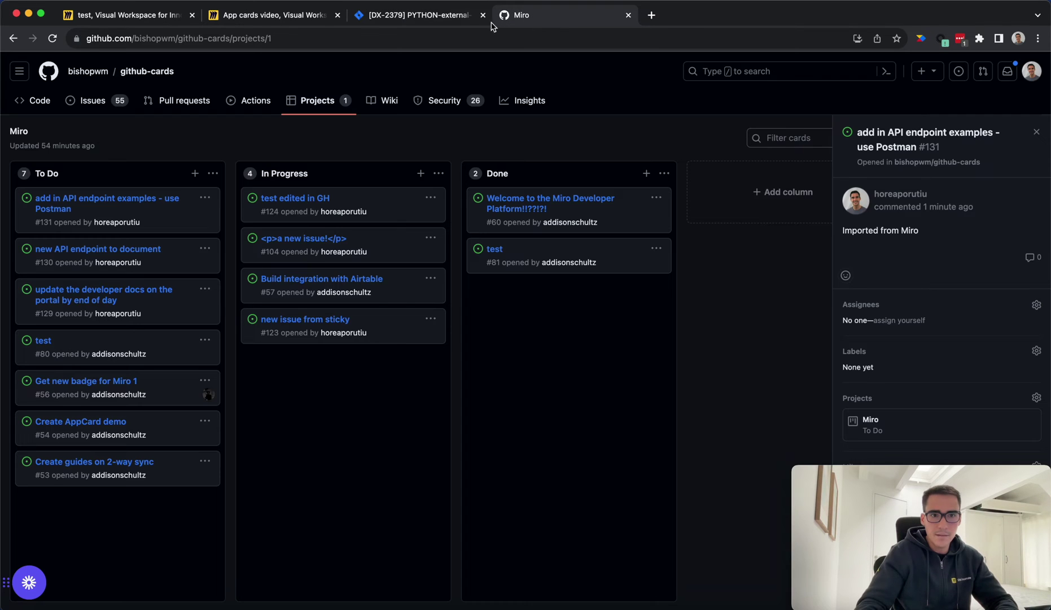
Check the Miro card's synced title, then change the Jira title ending to 'edited within JIRA'.
left_click(260, 17)
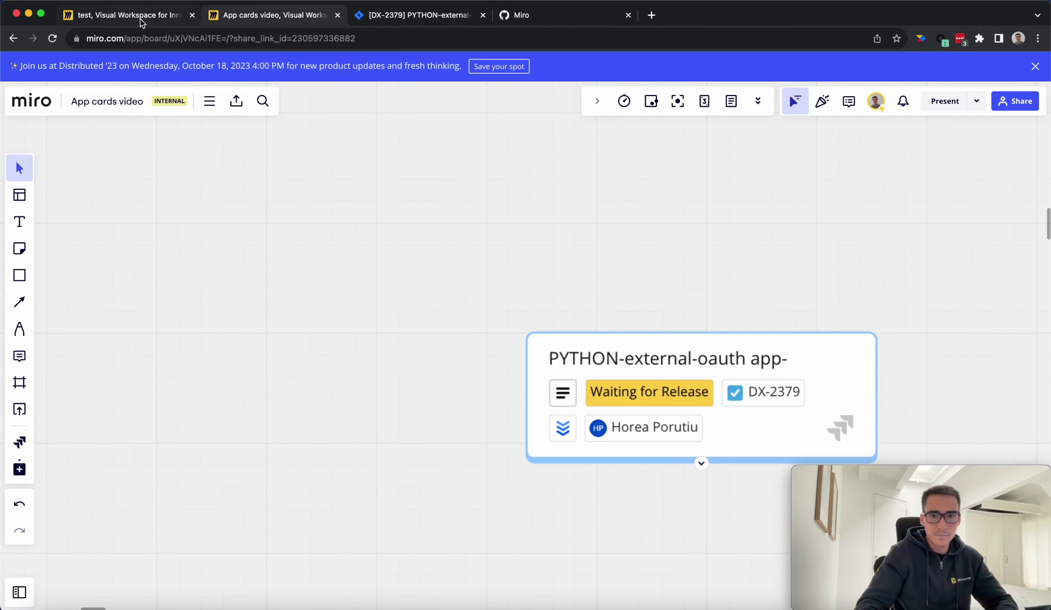
left_click(701, 463)
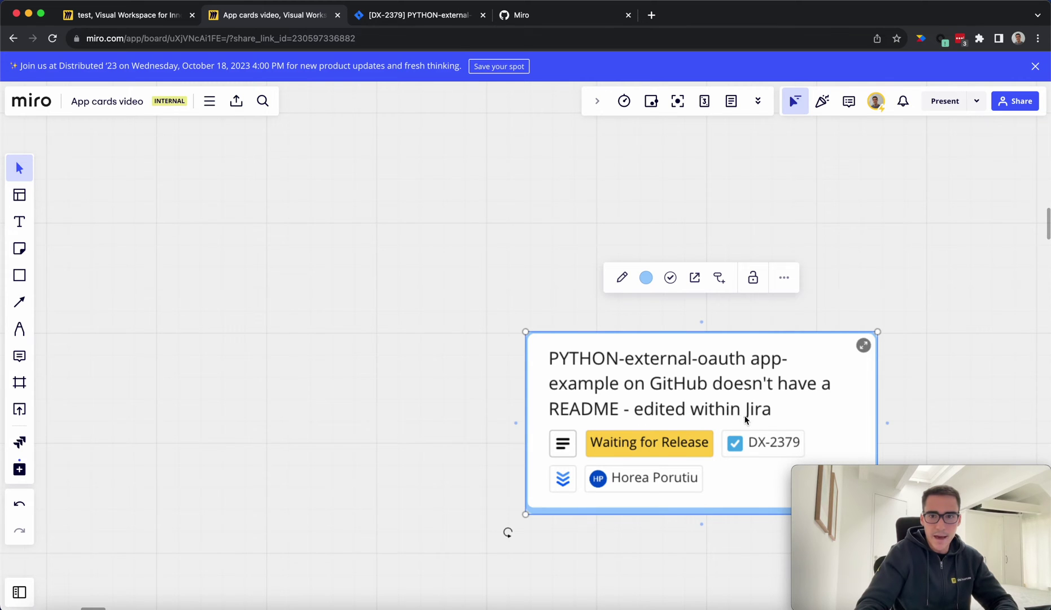
left_click(418, 19)
left_click(294, 157)
key("BackSpace")
key("BackSpace")
key("BackSpace")
type("IRA")
key("Return")
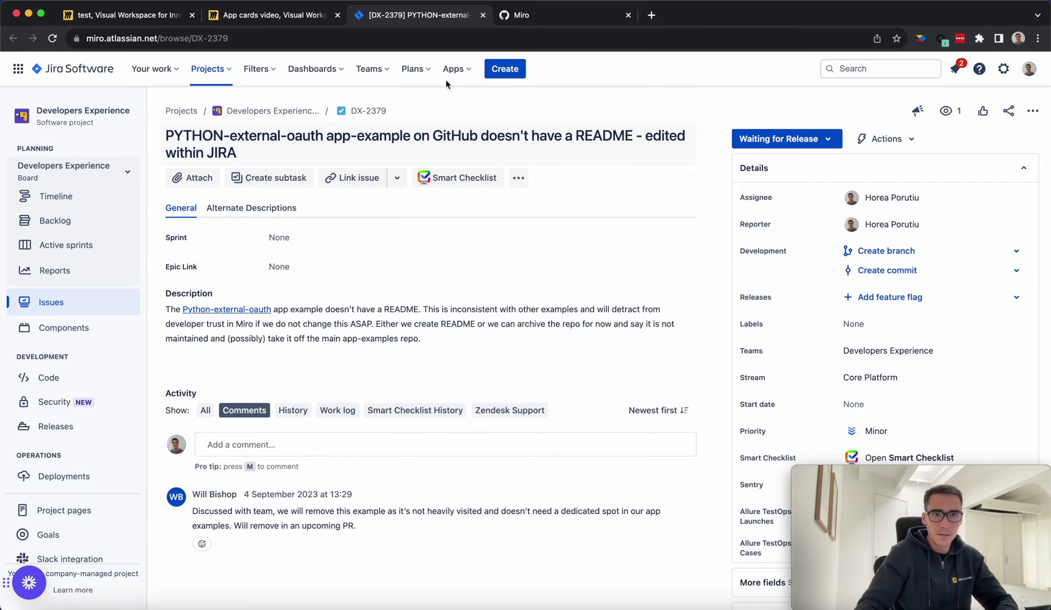
Verify the Miro app card shows the 'edited within JIRA' title, then return to Jira.
left_click(290, 20)
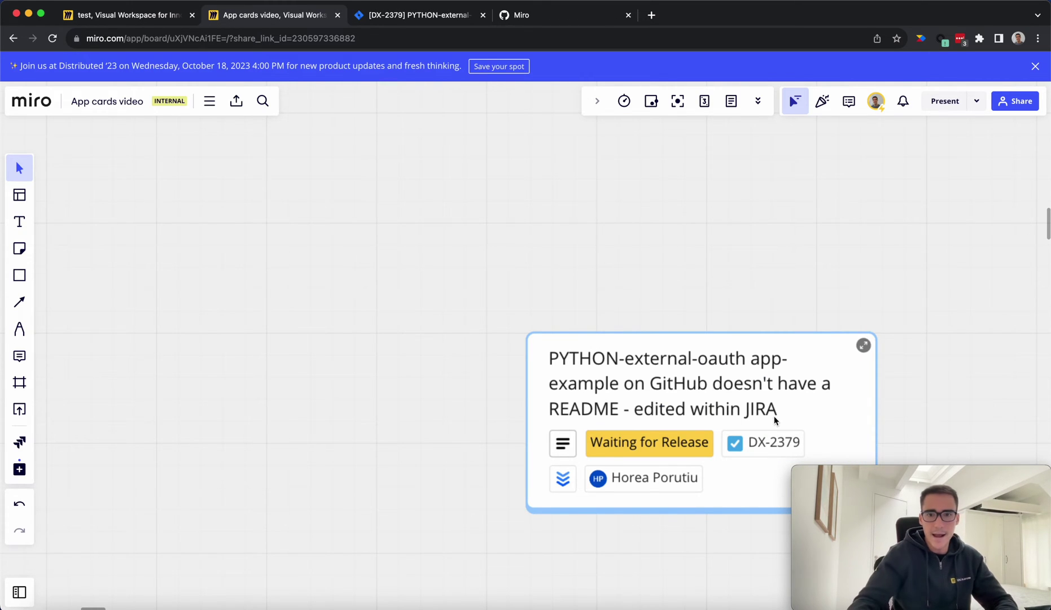
scroll(738, 360, "down", 2)
scroll(738, 360, "right", 2)
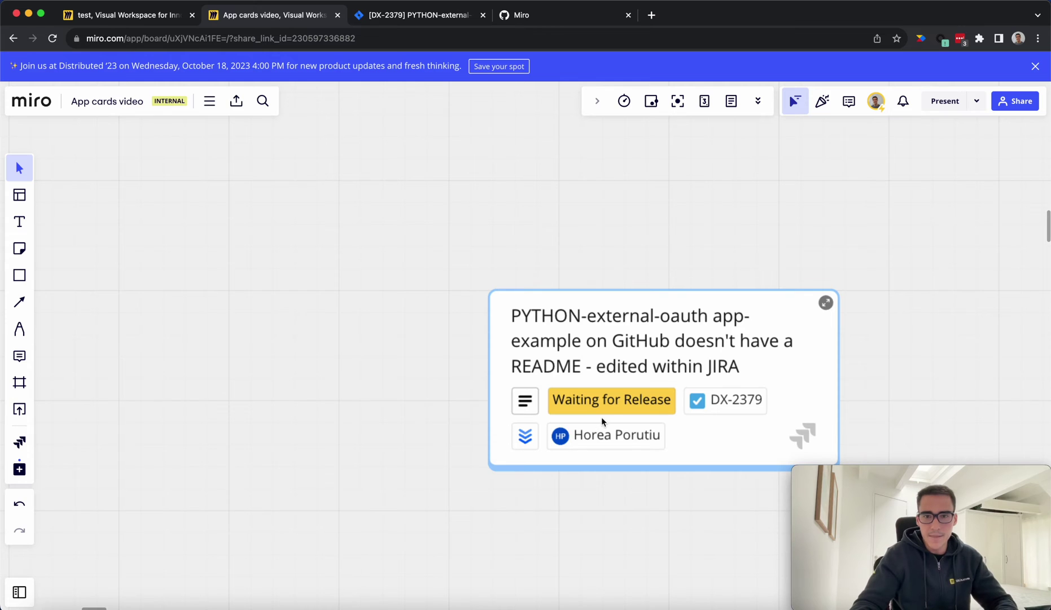
left_click(394, 14)
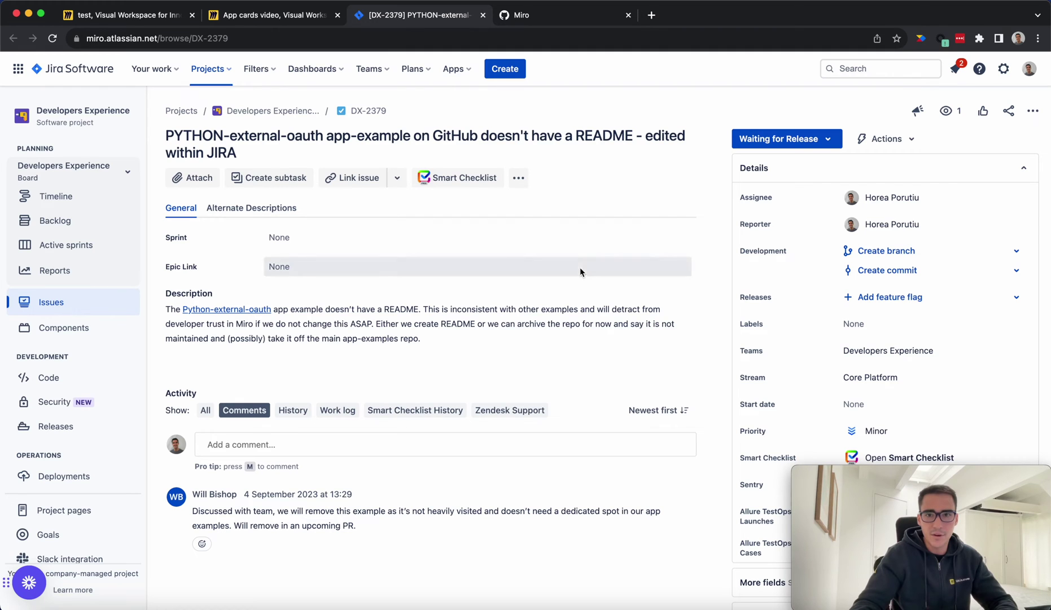
Transition DX-2379 from Waiting for Release to Done and check the card on the Miro board.
left_click(836, 145)
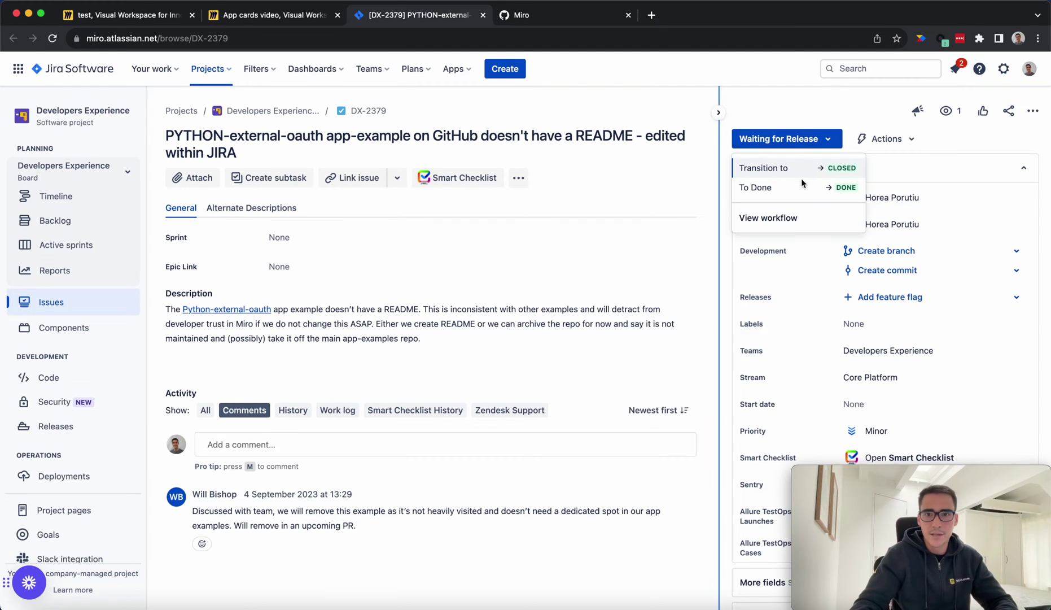
left_click(783, 187)
left_click(266, 14)
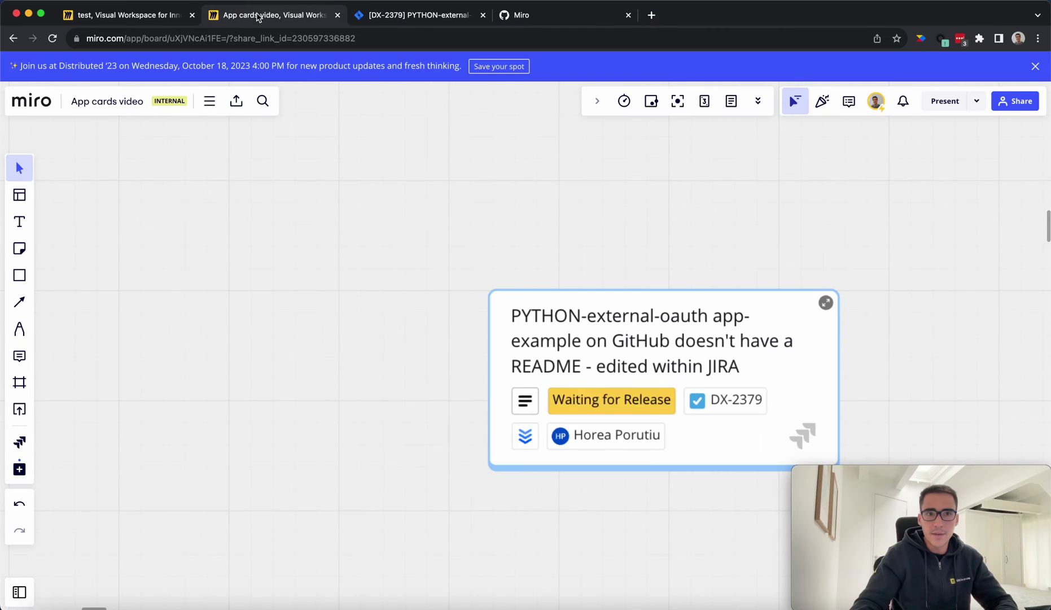